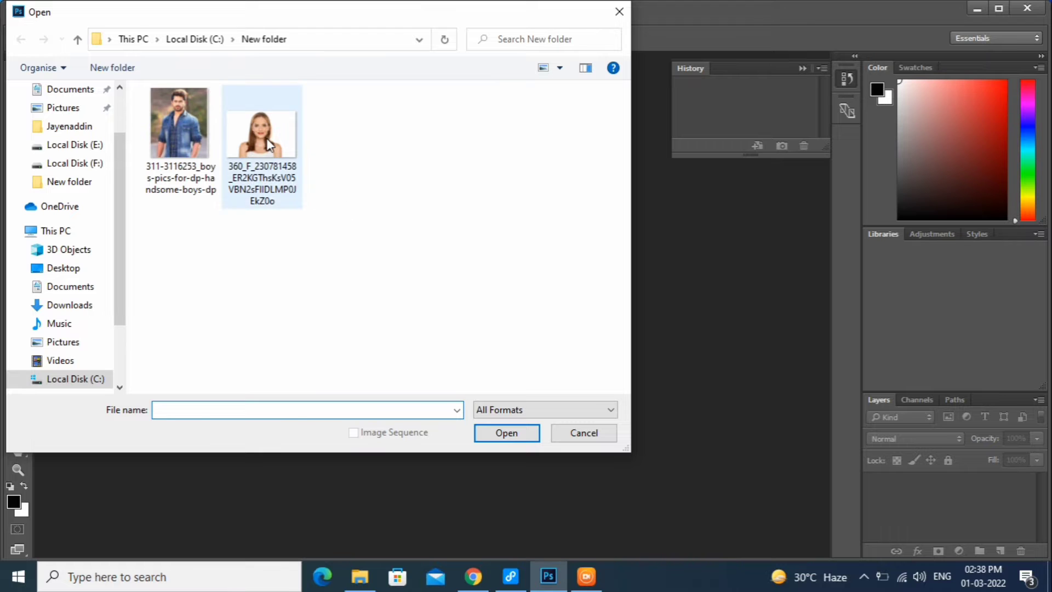
Open the woman's portrait, the JPEG starting with 360_F_230781458, through Camera Raw without adjustments
{"action": "left_click", "coordinate": [258, 186]}
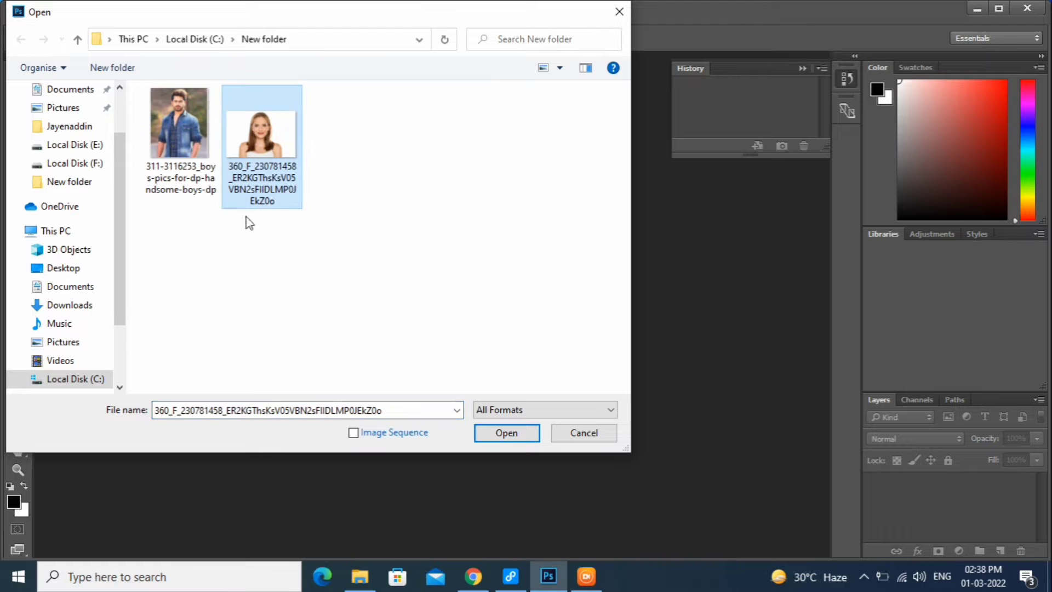
{"action": "left_click", "coordinate": [503, 432]}
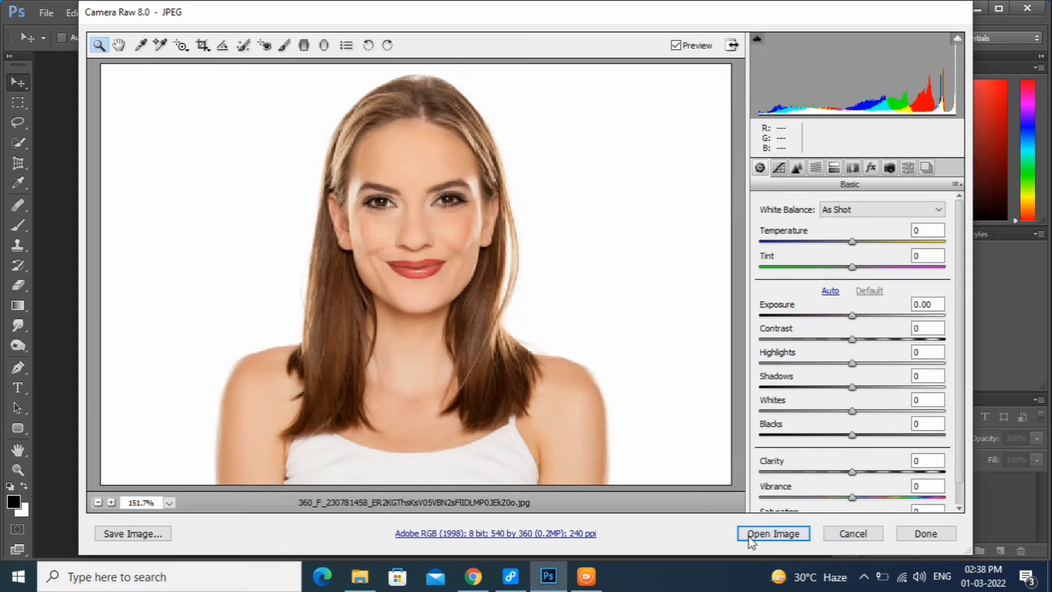
{"action": "left_click", "coordinate": [750, 535]}
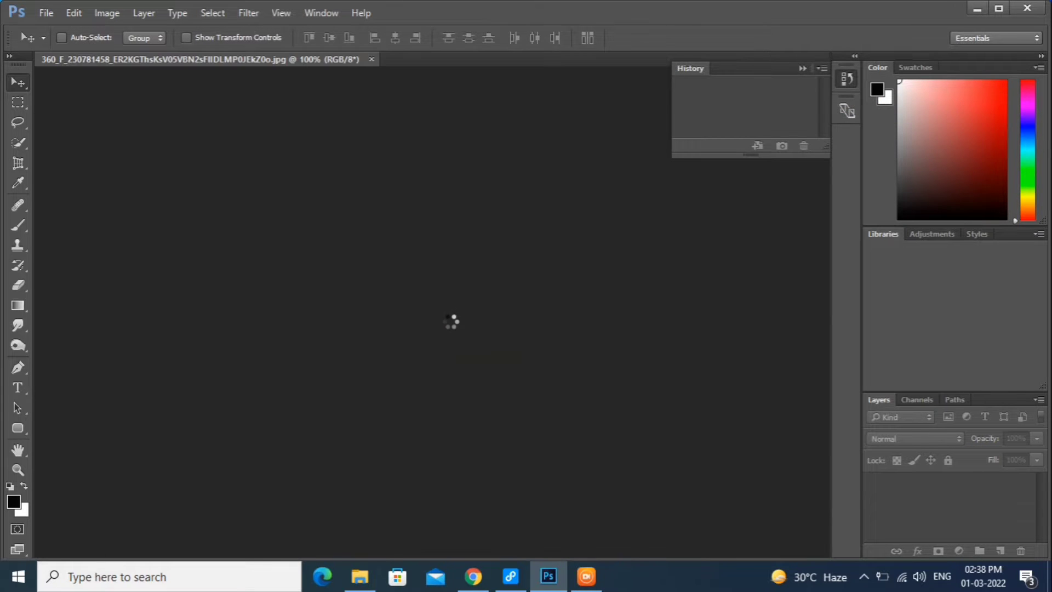
{"action": "left_click", "coordinate": [43, 13]}
{"action": "left_click", "coordinate": [64, 44]}
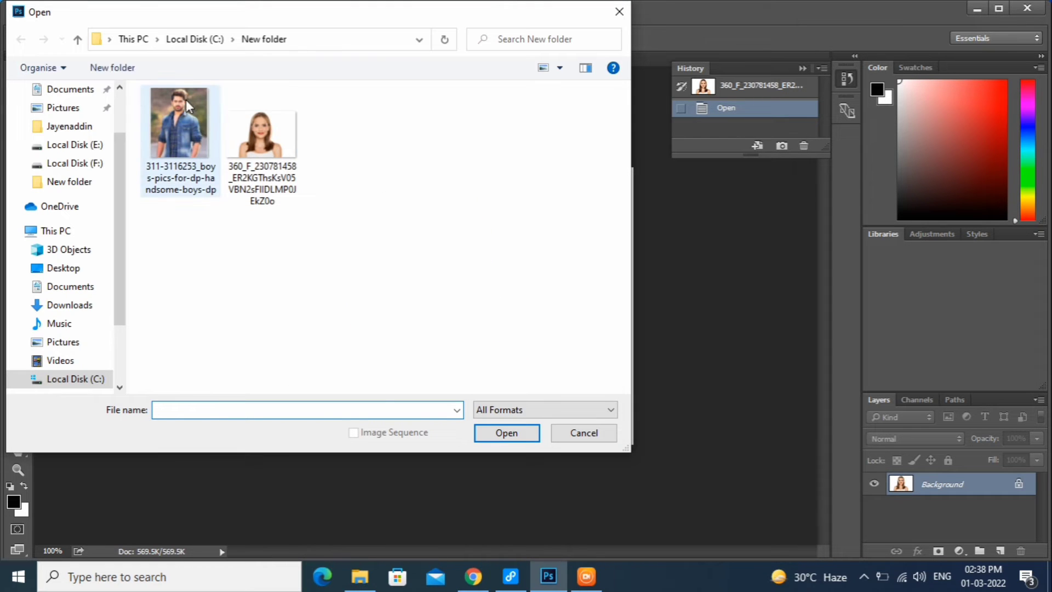
{"action": "left_click", "coordinate": [183, 110]}
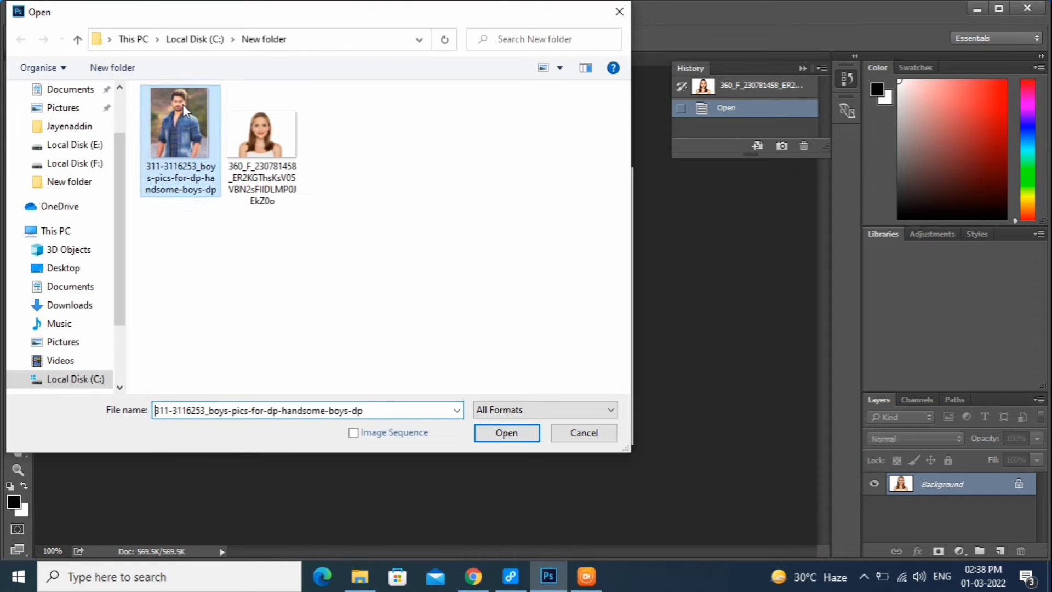
{"action": "left_click", "coordinate": [506, 432]}
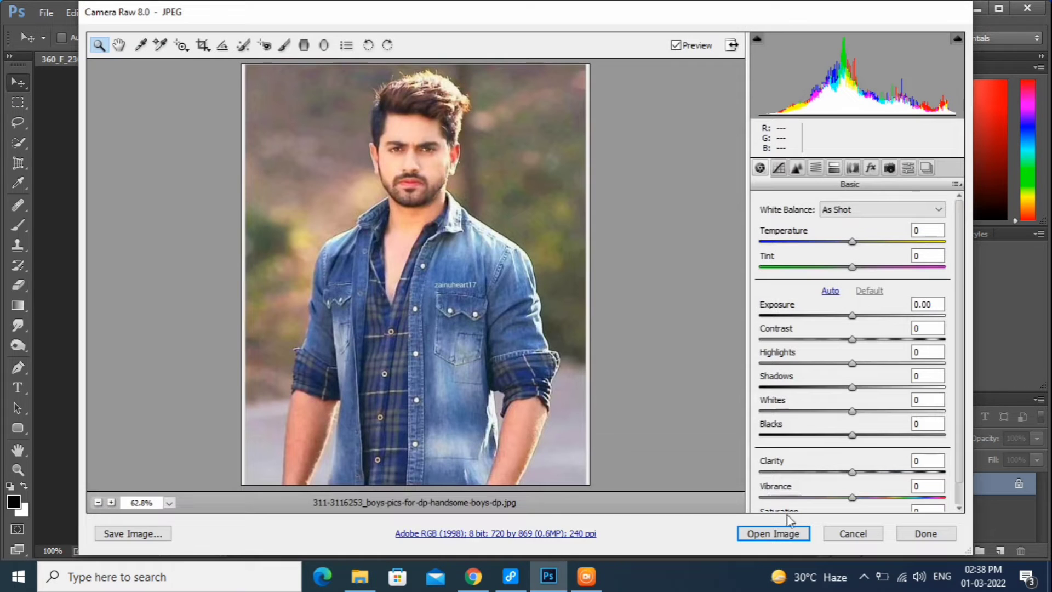
{"action": "left_click", "coordinate": [789, 534]}
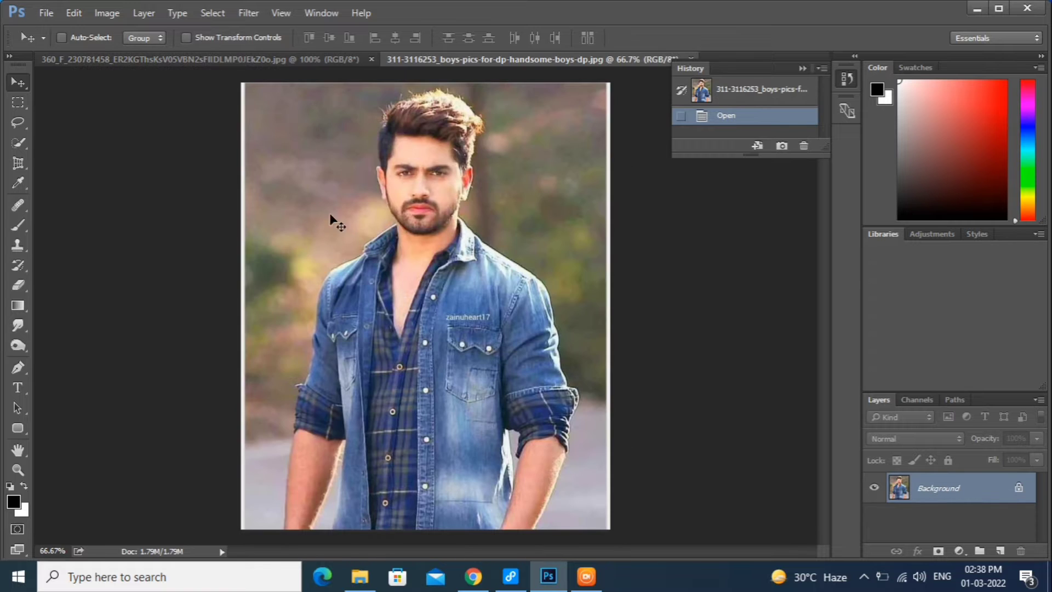
In the woman's portrait, trace a closed Pen tool path around her face, from the hairline past the ears and chin
{"action": "left_click", "coordinate": [133, 58]}
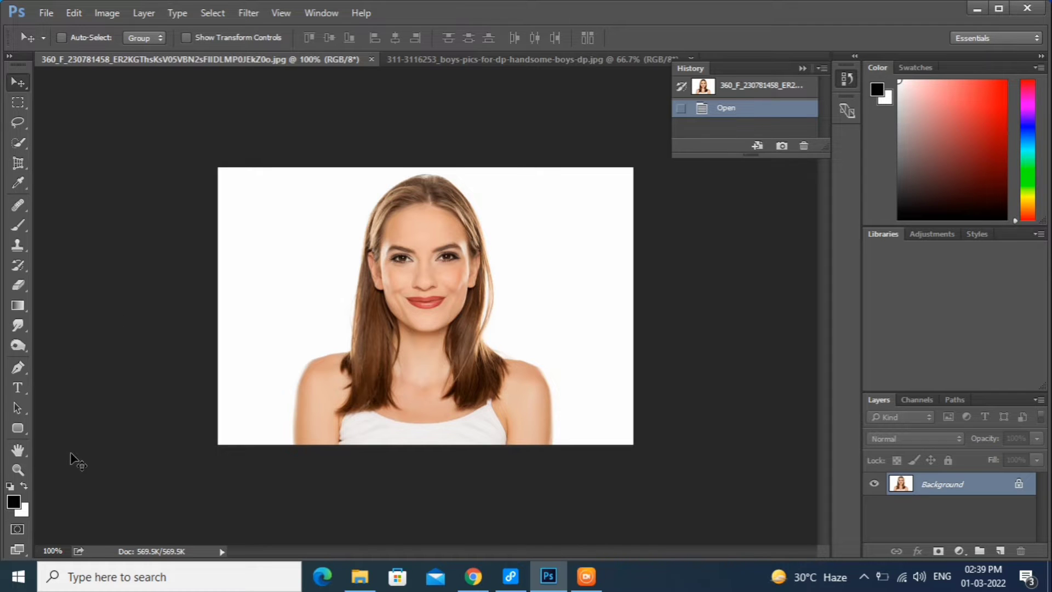
{"action": "left_click", "coordinate": [19, 368]}
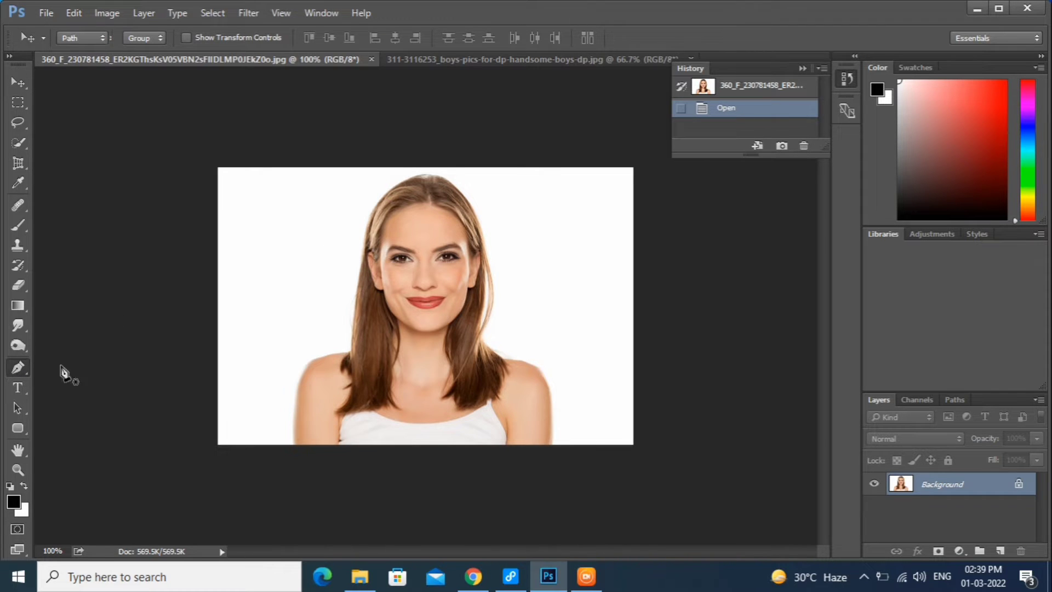
{"action": "left_click", "coordinate": [419, 196]}
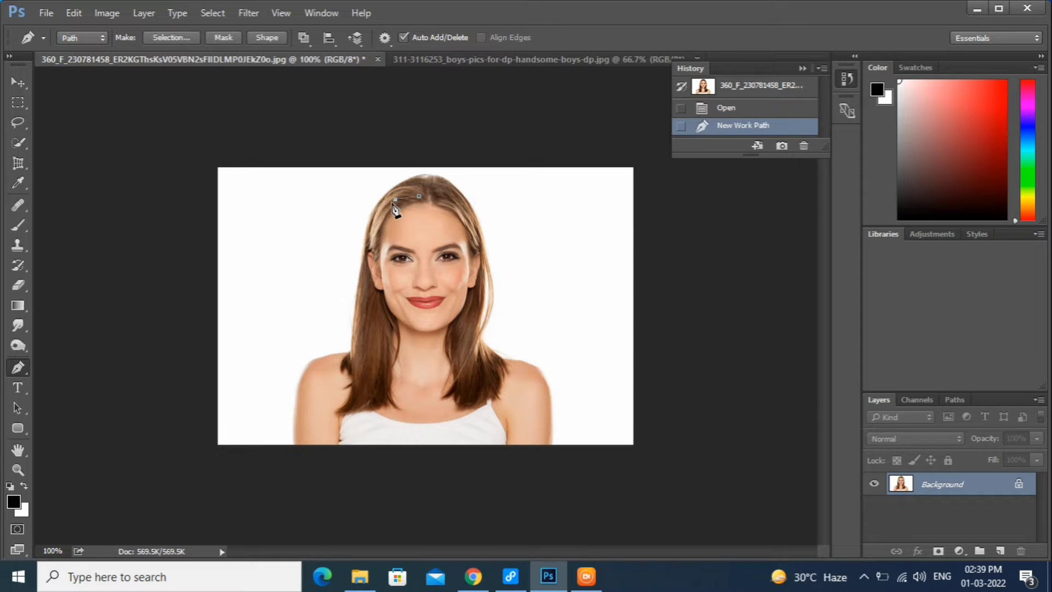
{"action": "left_click", "coordinate": [395, 199]}
{"action": "left_click", "coordinate": [380, 214]}
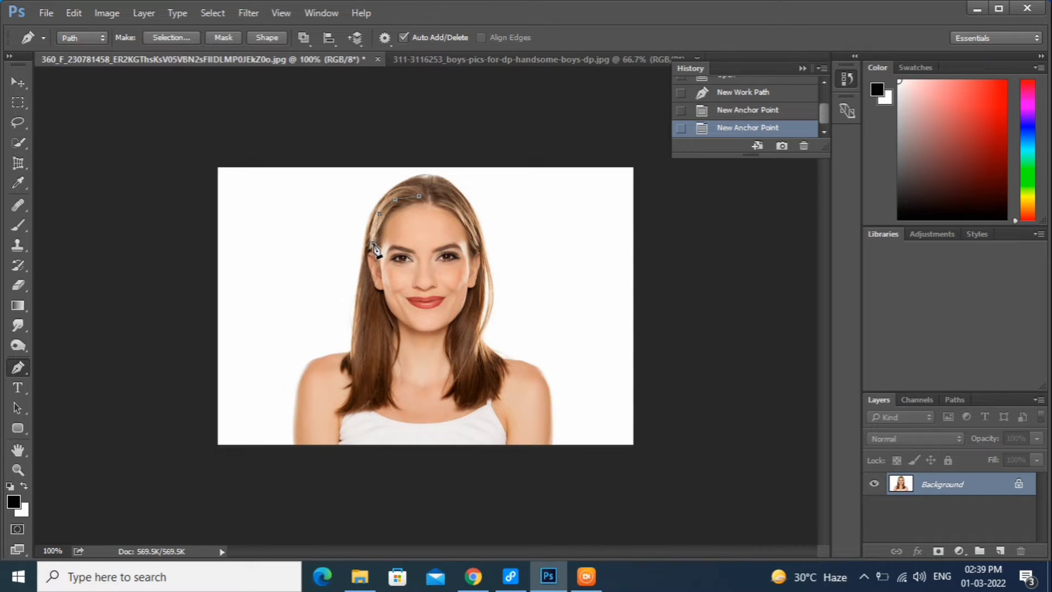
{"action": "left_click", "coordinate": [373, 243]}
{"action": "left_click", "coordinate": [376, 269]}
{"action": "left_click", "coordinate": [400, 327]}
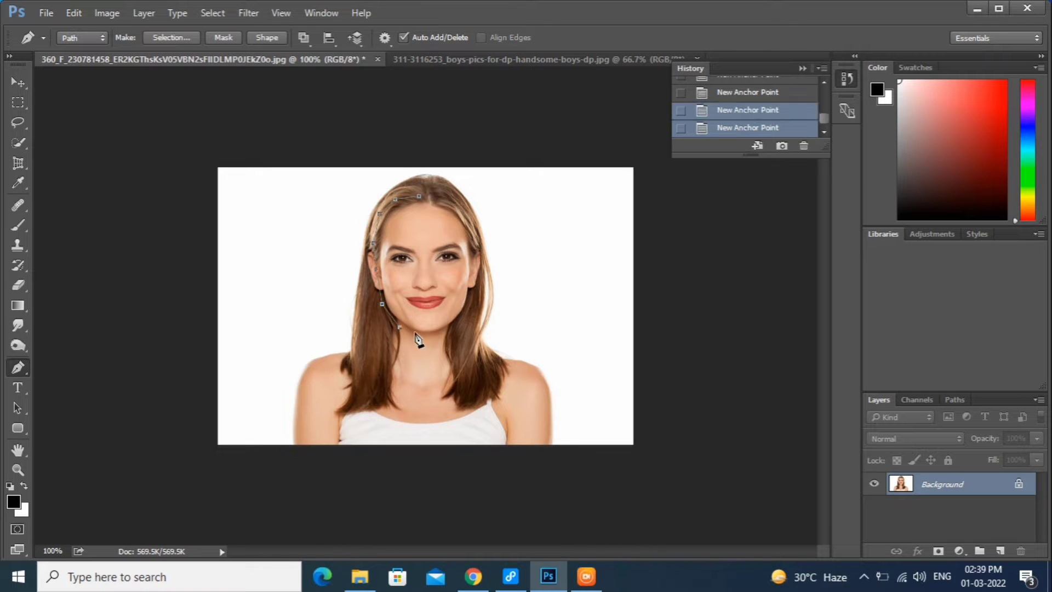
{"action": "left_click", "coordinate": [455, 326]}
{"action": "left_click", "coordinate": [469, 305]}
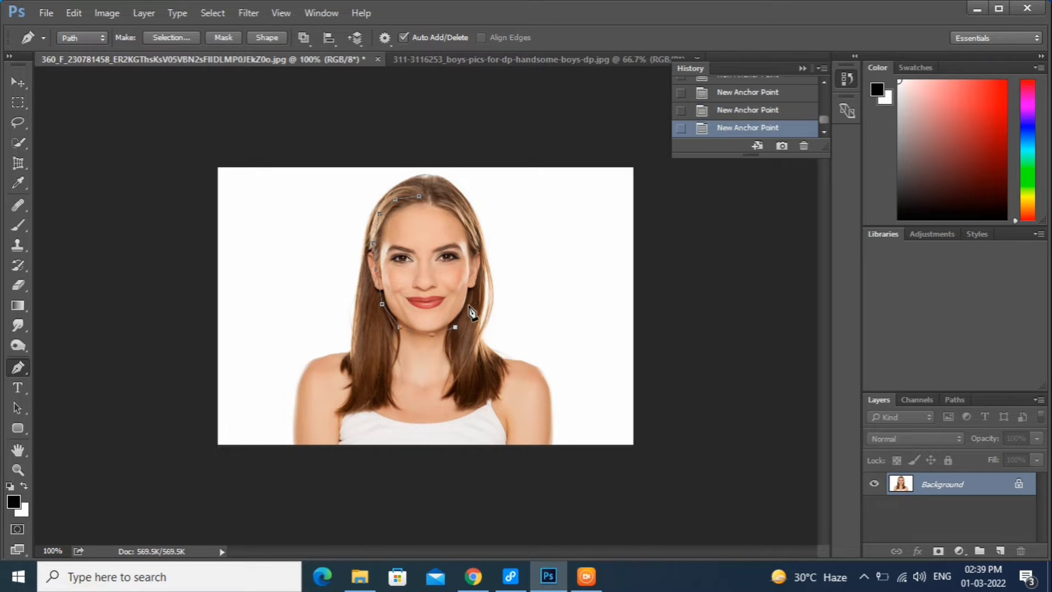
{"action": "left_click", "coordinate": [478, 276]}
{"action": "left_click", "coordinate": [475, 241]}
{"action": "left_click", "coordinate": [437, 200]}
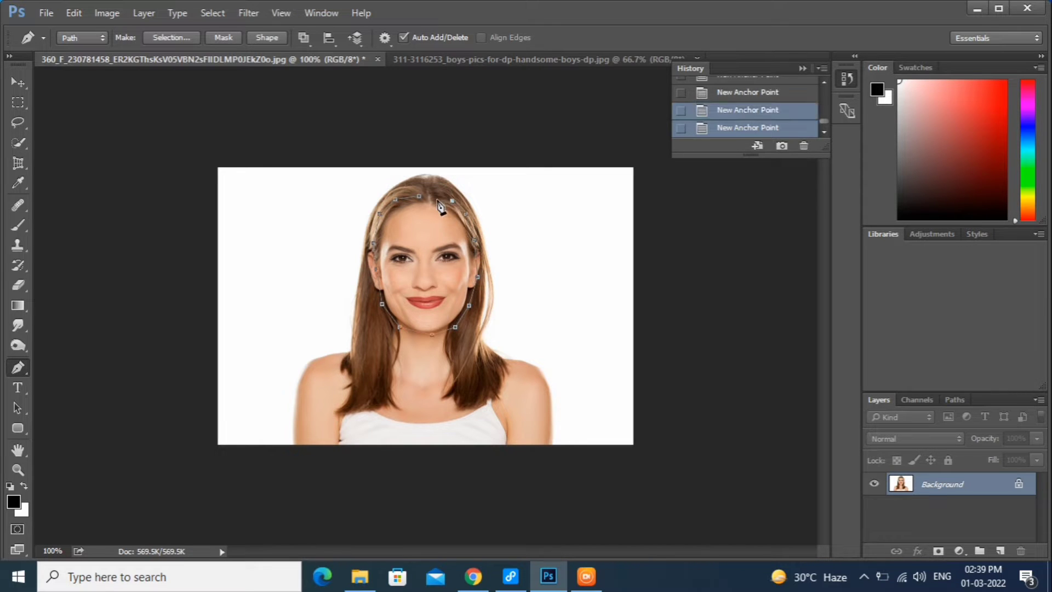
{"action": "left_click", "coordinate": [419, 199]}
Convert the face path into a new anti-aliased selection with a feather radius of 1 pixel
{"action": "right_click", "coordinate": [419, 195]}
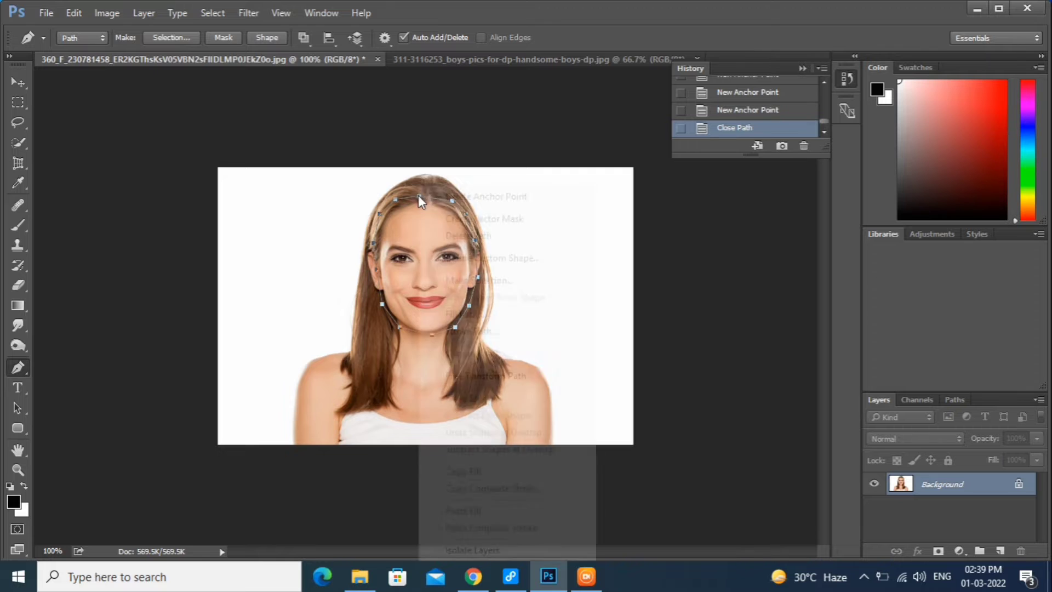
{"action": "left_click", "coordinate": [469, 280]}
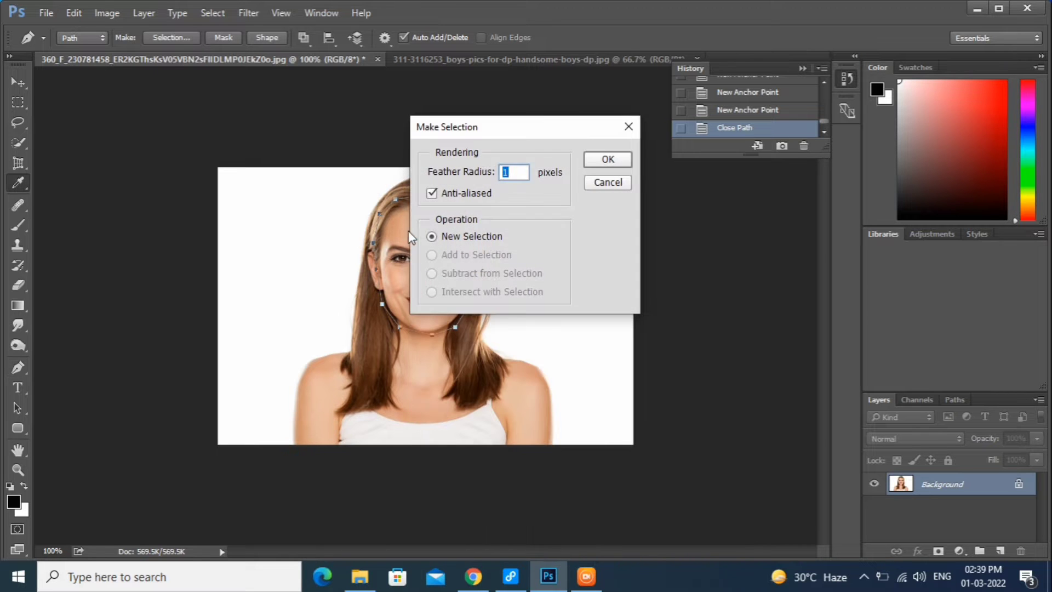
{"action": "left_click", "coordinate": [613, 164]}
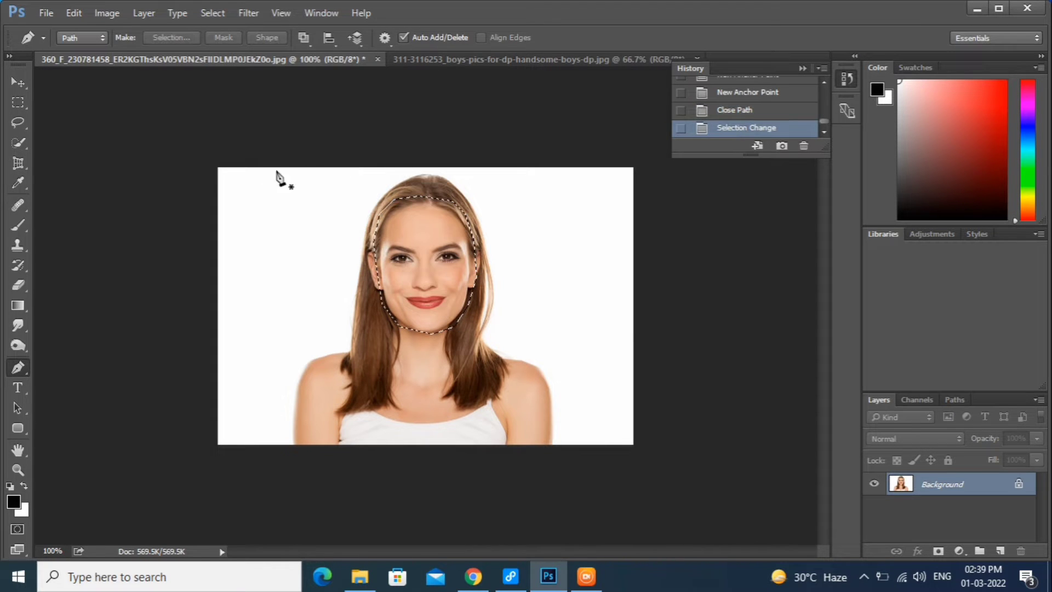
Copy the selected face into the man's photo and place it on the background beside his head
{"action": "left_click", "coordinate": [12, 83]}
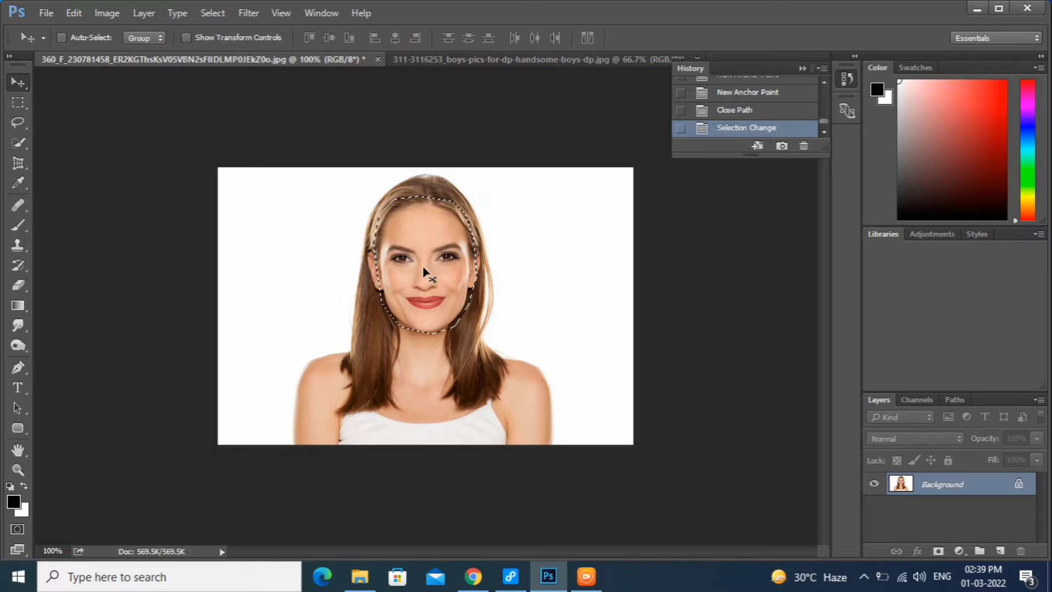
{"action": "left_click_drag", "start_coordinate": [427, 259], "coordinate": [344, 207]}
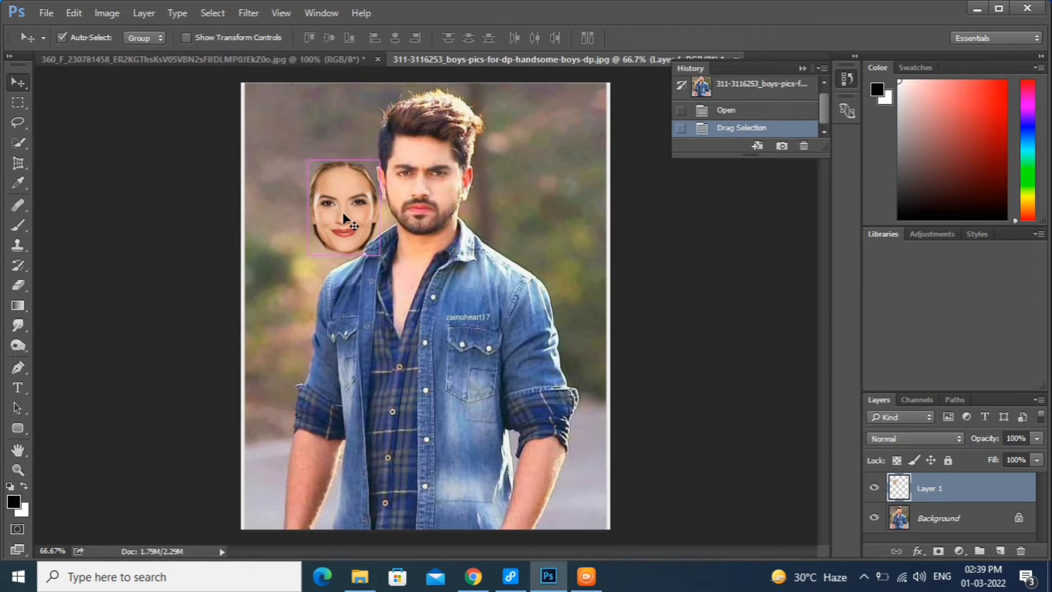
{"action": "key", "text": "ctrl+plus"}
{"action": "key", "text": "ctrl+plus"}
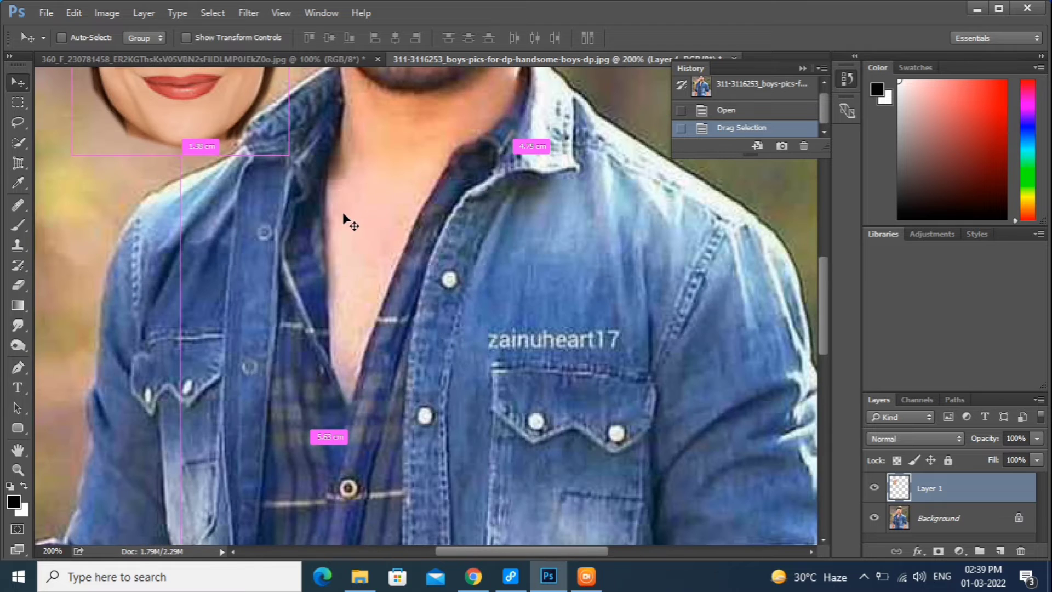
{"action": "left_click_drag", "start_coordinate": [343, 213], "coordinate": [424, 442]}
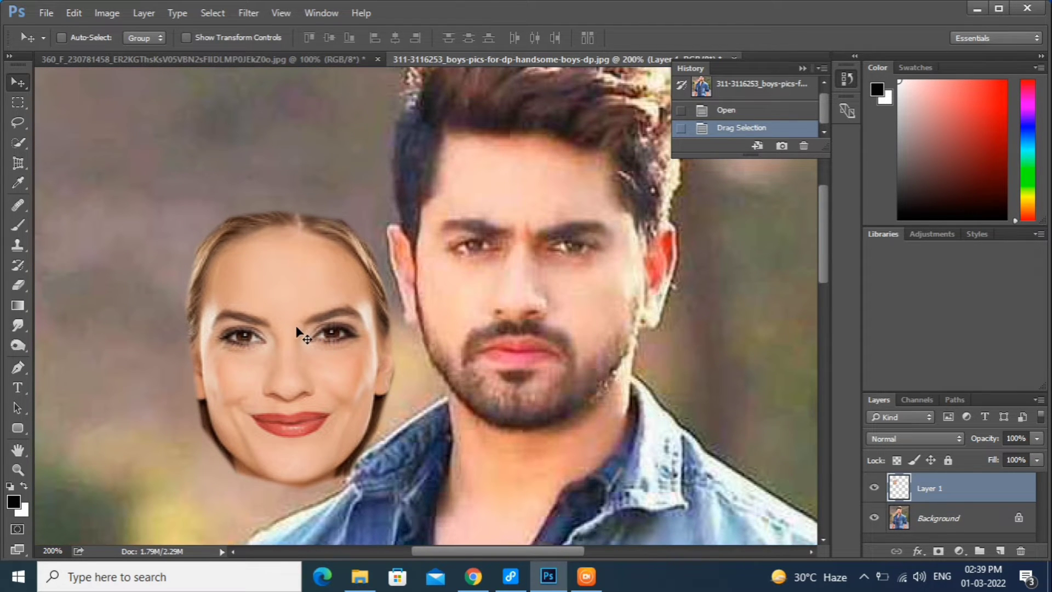
{"action": "left_click_drag", "start_coordinate": [270, 276], "coordinate": [246, 200]}
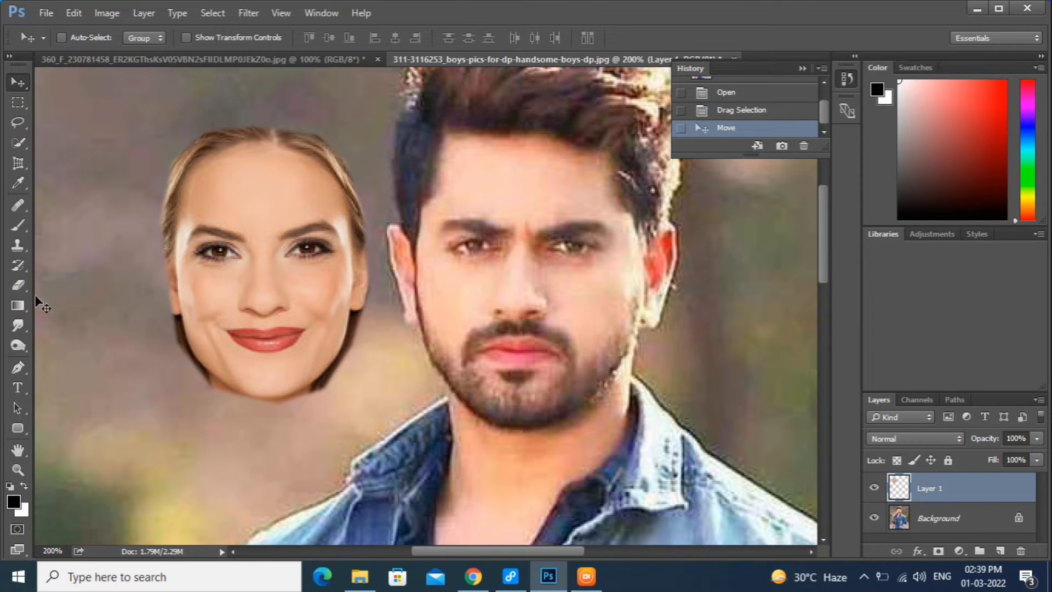
Soften the outer edges of the pasted face with a 25 px Eraser at 0% hardness, removing the surrounding hair
{"action": "left_click", "coordinate": [24, 284]}
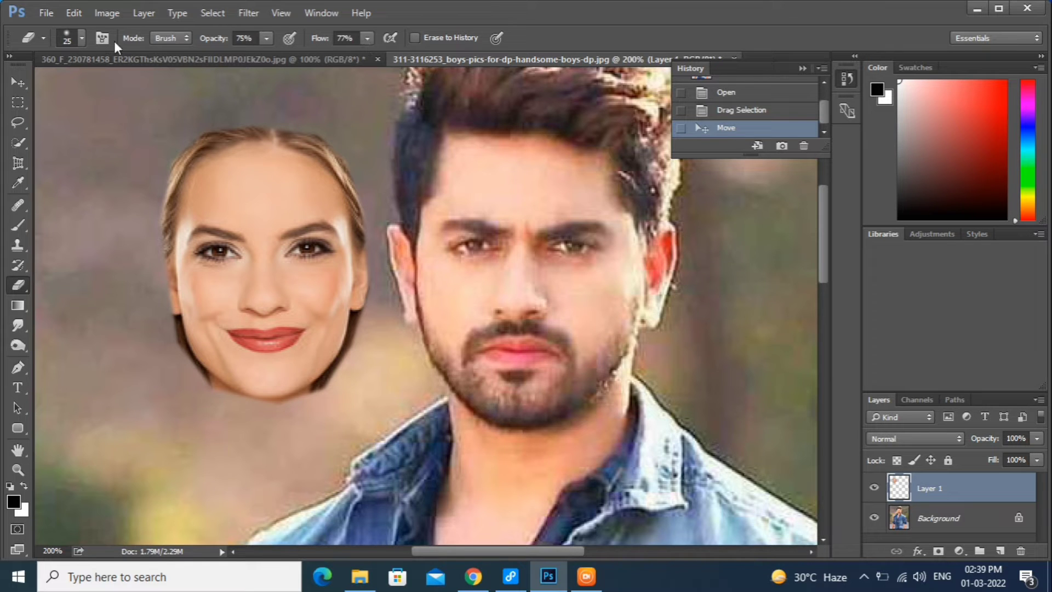
{"action": "left_click", "coordinate": [83, 37]}
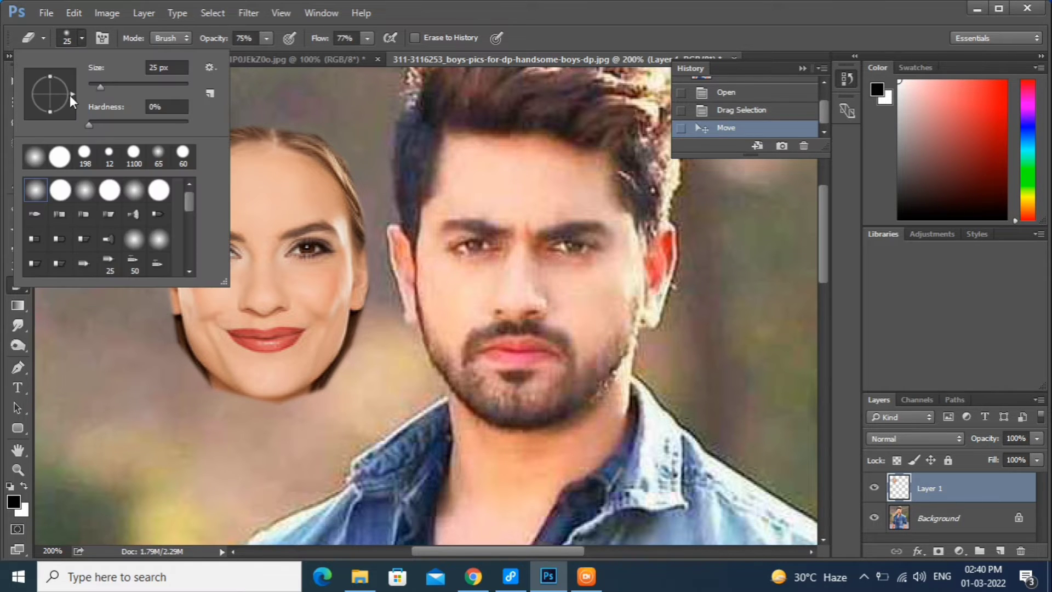
{"action": "left_click", "coordinate": [268, 104]}
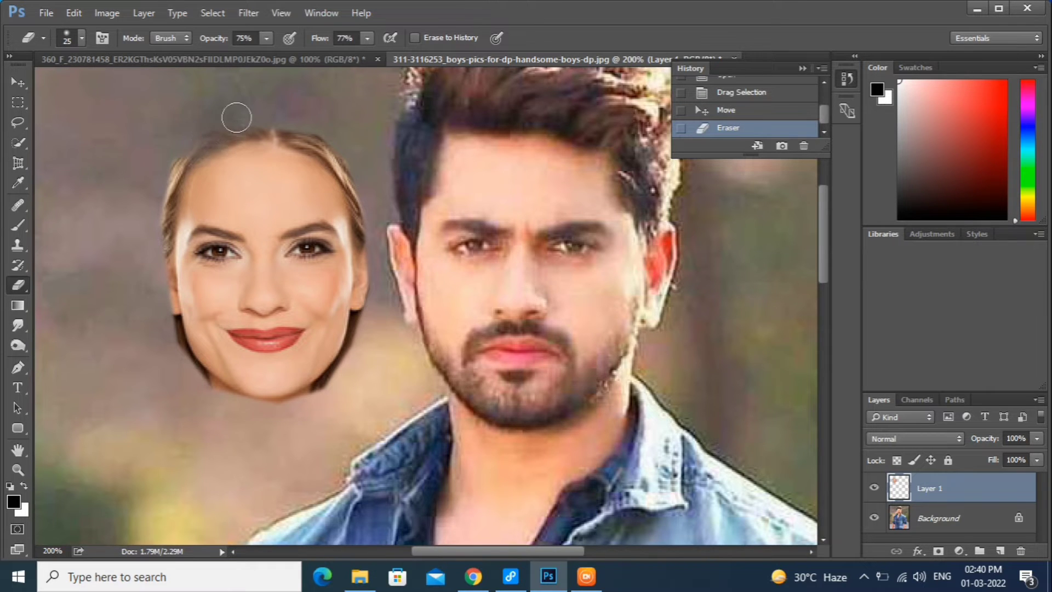
{"action": "mouse_move", "coordinate": [200, 133]}
{"action": "left_mouse_down"}
{"action": "mouse_move", "coordinate": [163, 197]}
{"action": "mouse_move", "coordinate": [171, 162]}
{"action": "mouse_move", "coordinate": [162, 220]}
{"action": "mouse_move", "coordinate": [158, 184]}
{"action": "left_mouse_up"}
{"action": "mouse_move", "coordinate": [260, 125]}
{"action": "left_mouse_down"}
{"action": "mouse_move", "coordinate": [325, 146]}
{"action": "mouse_move", "coordinate": [310, 134]}
{"action": "mouse_move", "coordinate": [330, 154]}
{"action": "mouse_move", "coordinate": [317, 136]}
{"action": "mouse_move", "coordinate": [367, 193]}
{"action": "mouse_move", "coordinate": [352, 177]}
{"action": "mouse_move", "coordinate": [368, 252]}
{"action": "mouse_move", "coordinate": [345, 380]}
{"action": "mouse_move", "coordinate": [264, 404]}
{"action": "mouse_move", "coordinate": [203, 389]}
{"action": "mouse_move", "coordinate": [170, 347]}
{"action": "mouse_move", "coordinate": [160, 312]}
{"action": "mouse_move", "coordinate": [124, 280]}
{"action": "mouse_move", "coordinate": [144, 281]}
{"action": "mouse_move", "coordinate": [159, 258]}
{"action": "mouse_move", "coordinate": [162, 333]}
{"action": "mouse_move", "coordinate": [153, 273]}
{"action": "mouse_move", "coordinate": [156, 320]}
{"action": "mouse_move", "coordinate": [151, 278]}
{"action": "mouse_move", "coordinate": [202, 386]}
{"action": "mouse_move", "coordinate": [296, 413]}
{"action": "mouse_move", "coordinate": [365, 350]}
{"action": "mouse_move", "coordinate": [366, 335]}
{"action": "mouse_move", "coordinate": [303, 399]}
{"action": "left_mouse_up"}
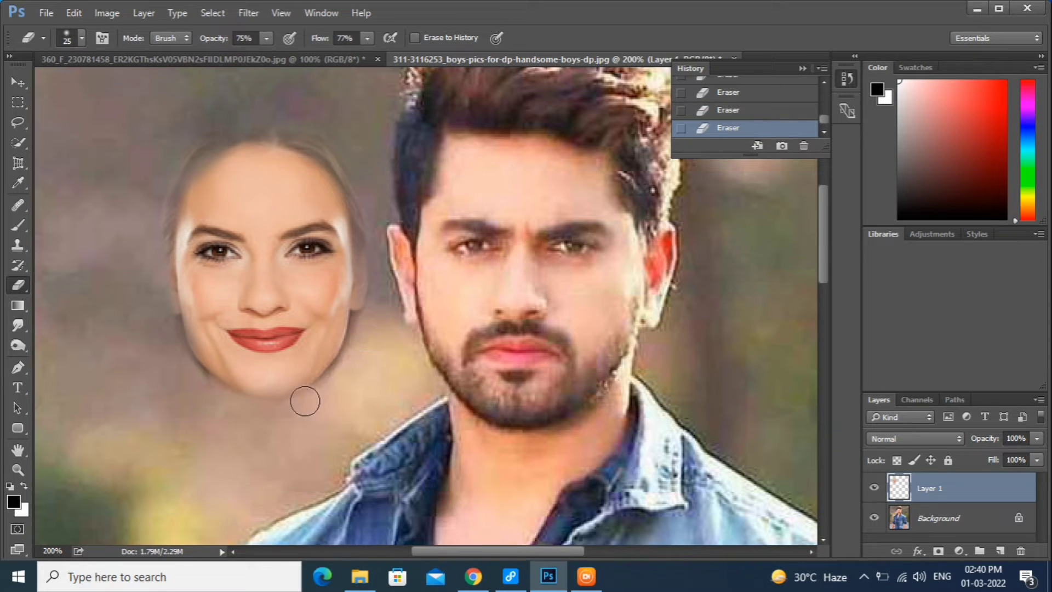
Place the cut-out face over the man's face and reduce its layer fill to 47%
{"action": "left_click", "coordinate": [18, 82]}
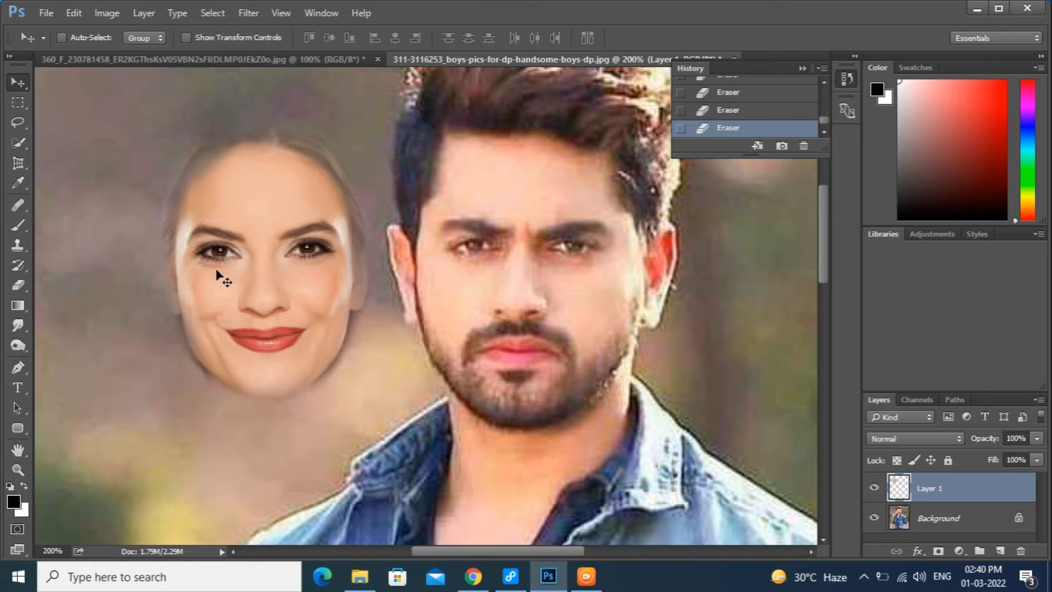
{"action": "left_click_drag", "start_coordinate": [267, 286], "coordinate": [514, 273]}
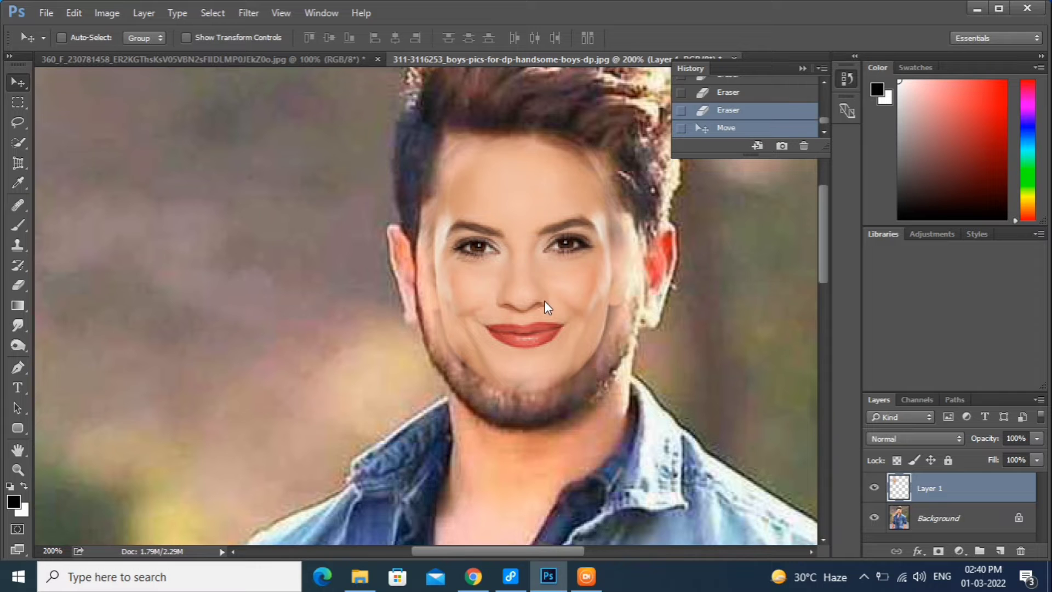
{"action": "left_click", "coordinate": [1037, 460]}
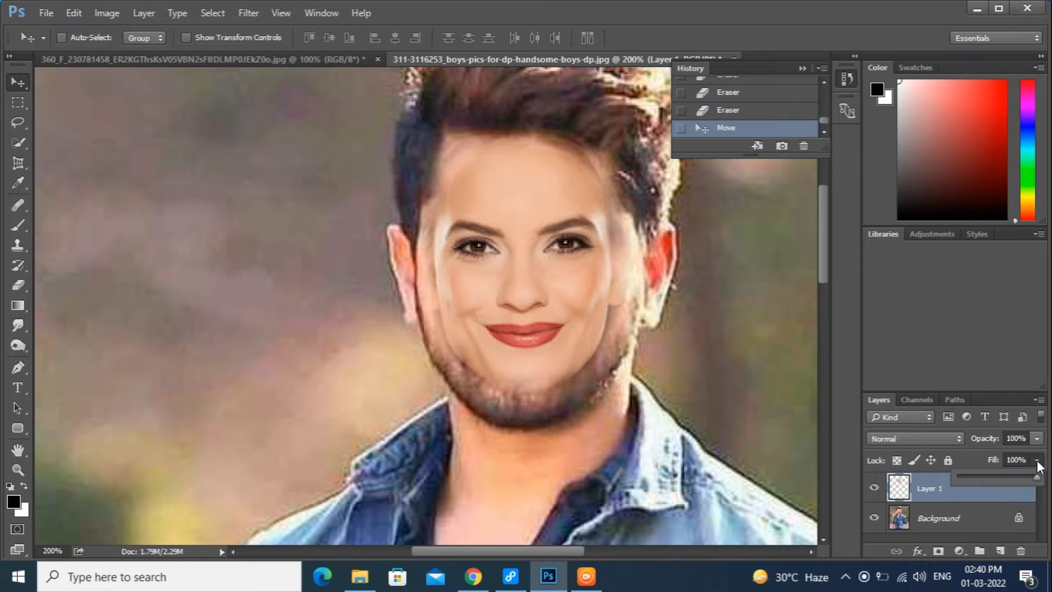
{"action": "left_click", "coordinate": [990, 476]}
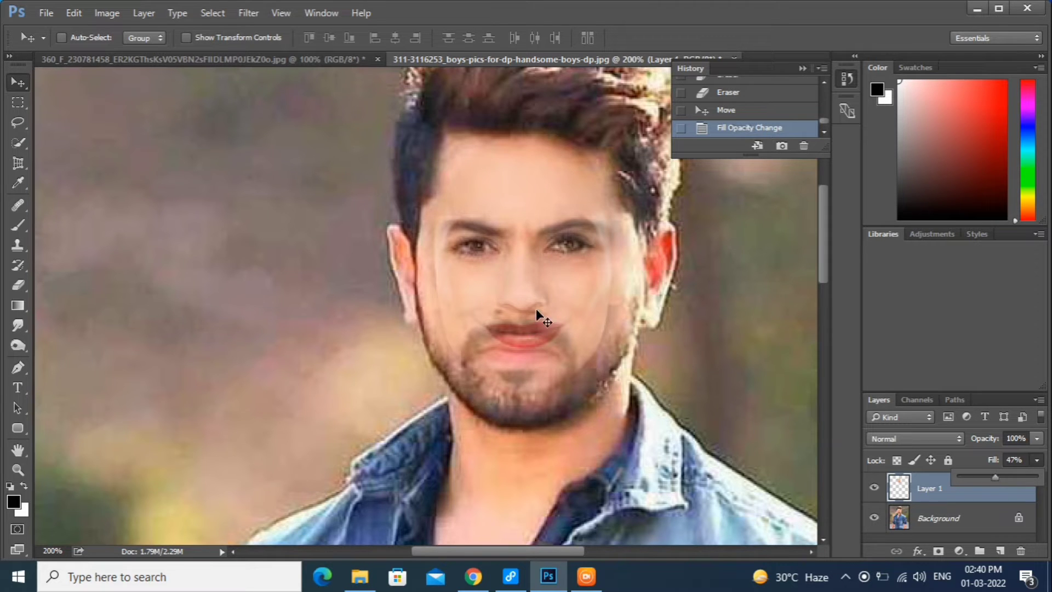
Scale the pasted face to about 110.6% wide and 110.9% high, rotate it 1.8°, and align it with the man's eyes and mouth
{"action": "mouse_move", "coordinate": [536, 311]}
{"action": "left_mouse_down"}
{"action": "mouse_move", "coordinate": [541, 339]}
{"action": "mouse_move", "coordinate": [533, 301]}
{"action": "mouse_move", "coordinate": [549, 286]}
{"action": "mouse_move", "coordinate": [549, 300]}
{"action": "left_mouse_up"}
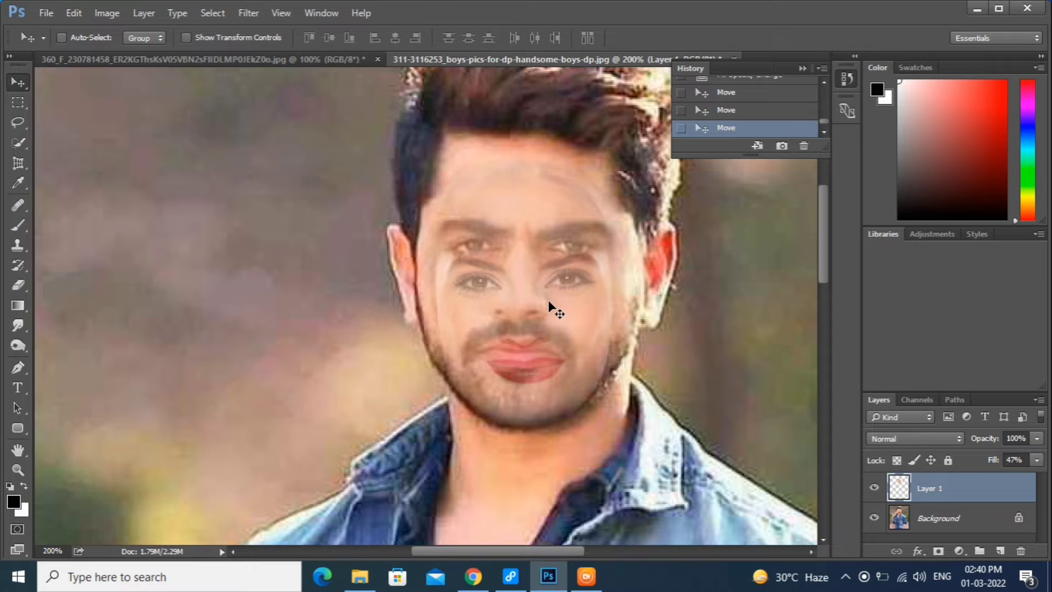
{"action": "key", "text": "ctrl"}
{"action": "key", "text": "ctrl+t"}
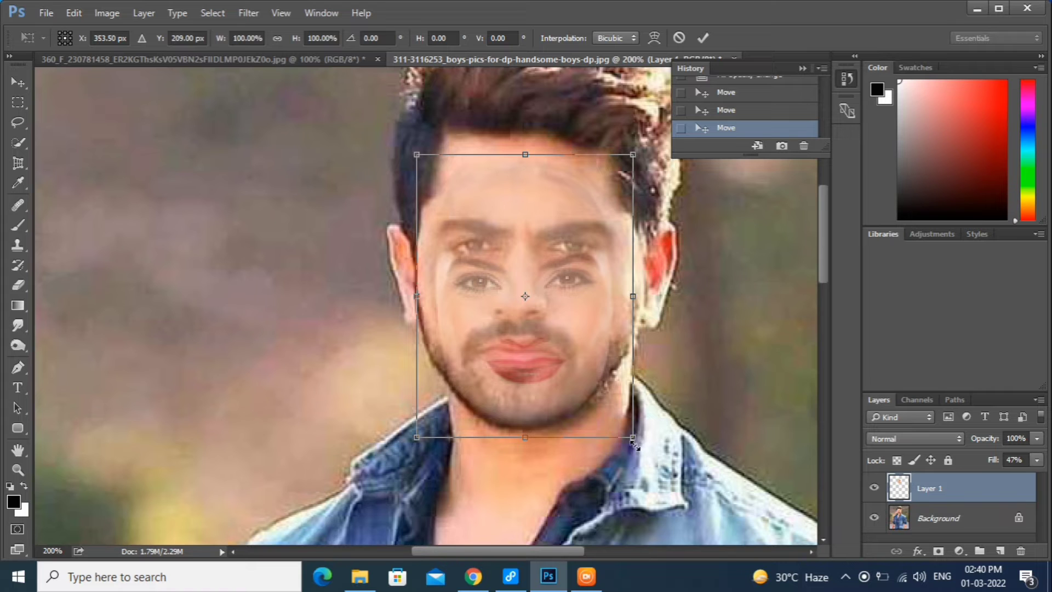
{"action": "left_click_drag", "start_coordinate": [634, 438], "coordinate": [640, 447]}
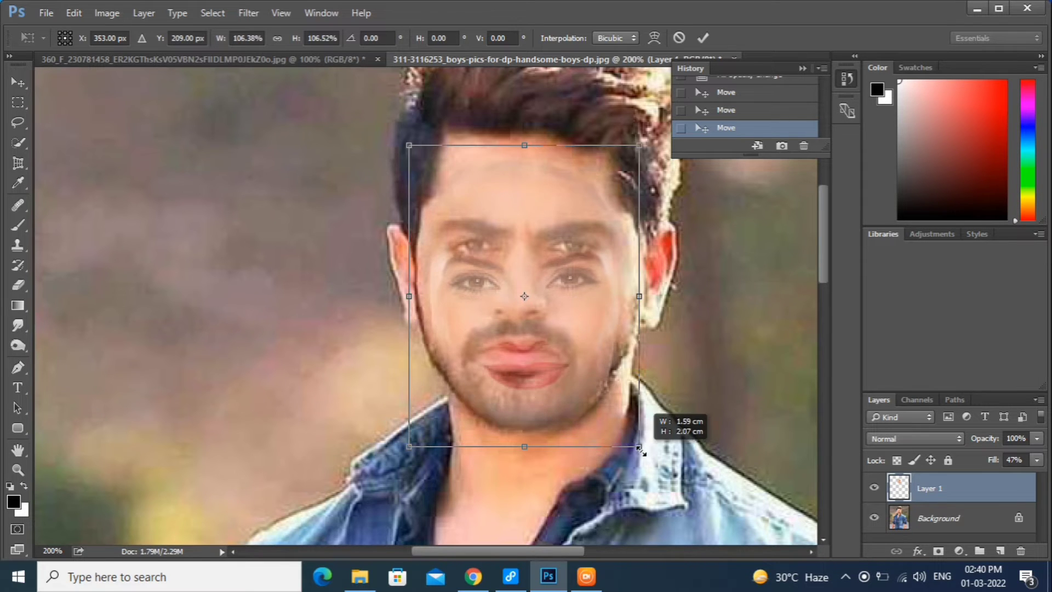
{"action": "left_click_drag", "start_coordinate": [598, 291], "coordinate": [599, 264]}
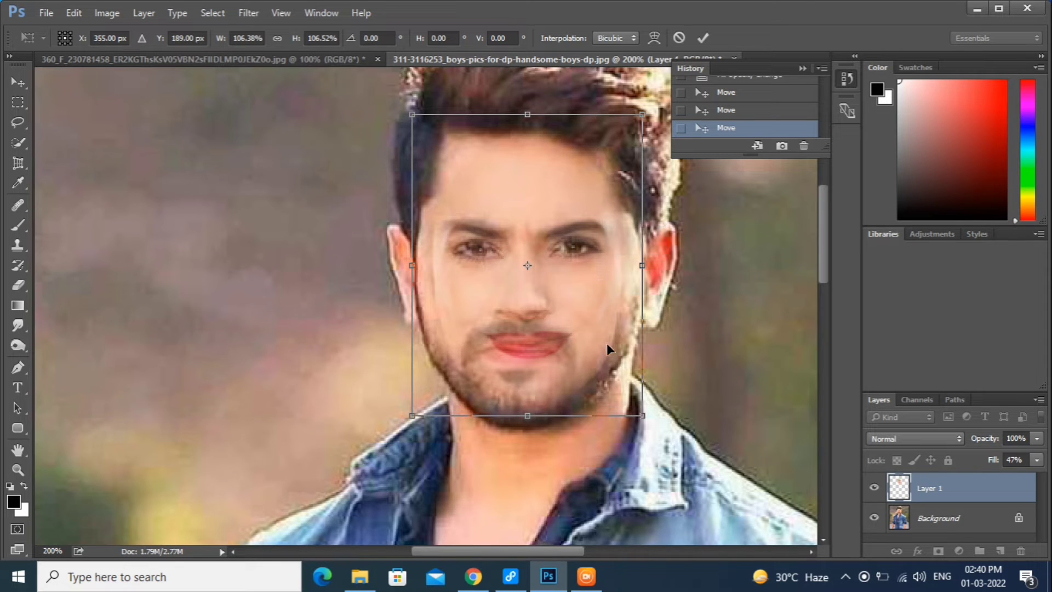
{"action": "left_click_drag", "start_coordinate": [642, 418], "coordinate": [646, 424]}
{"action": "left_click_drag", "start_coordinate": [572, 293], "coordinate": [568, 286]}
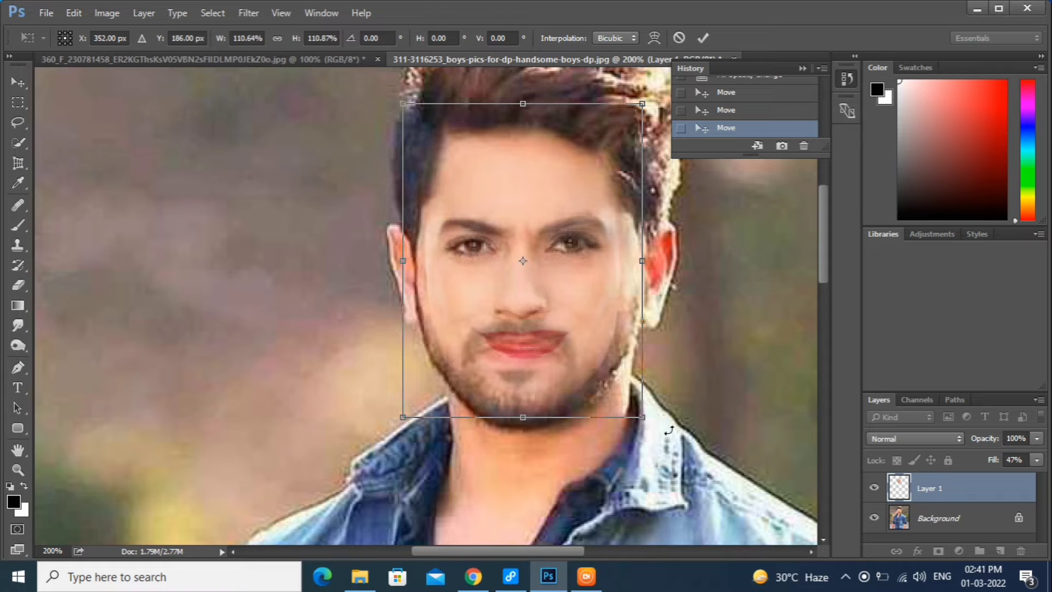
{"action": "mouse_move", "coordinate": [669, 430]}
{"action": "left_mouse_down"}
{"action": "mouse_move", "coordinate": [674, 404]}
{"action": "mouse_move", "coordinate": [657, 427]}
{"action": "left_mouse_up"}
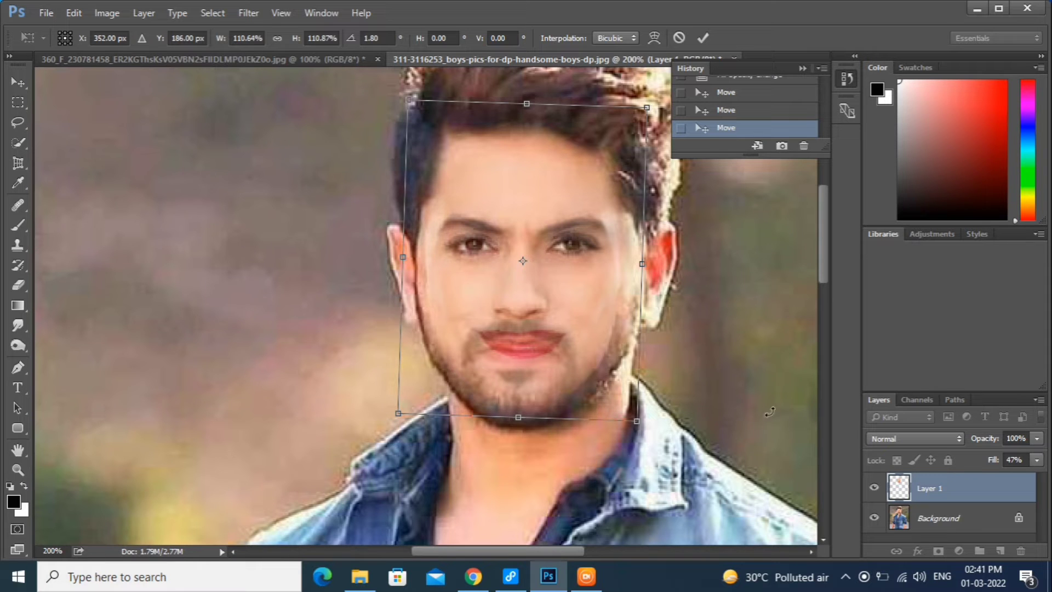
{"action": "left_click", "coordinate": [704, 37]}
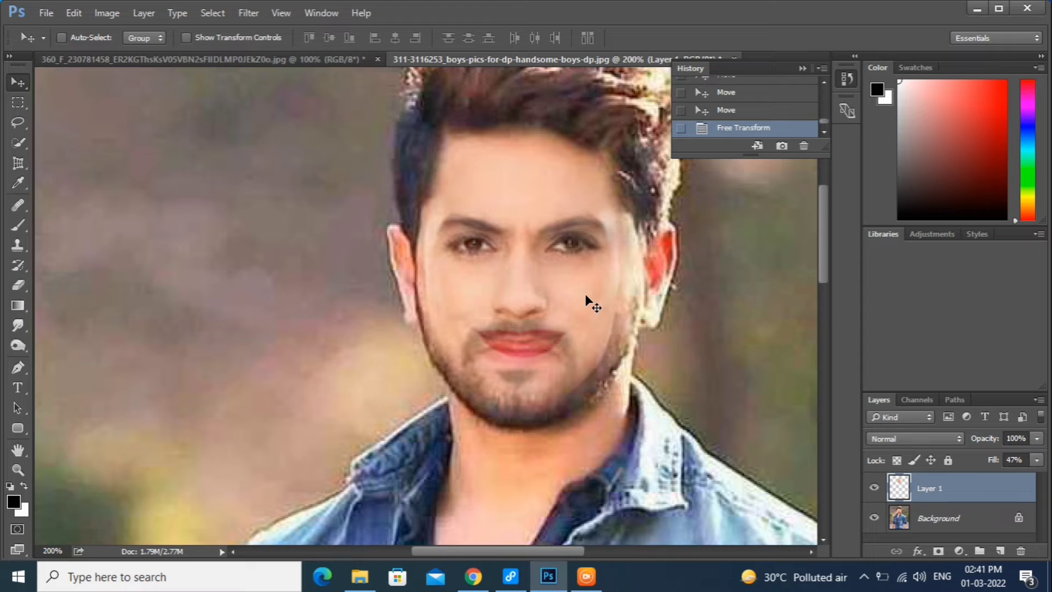
{"action": "key", "text": "Down"}
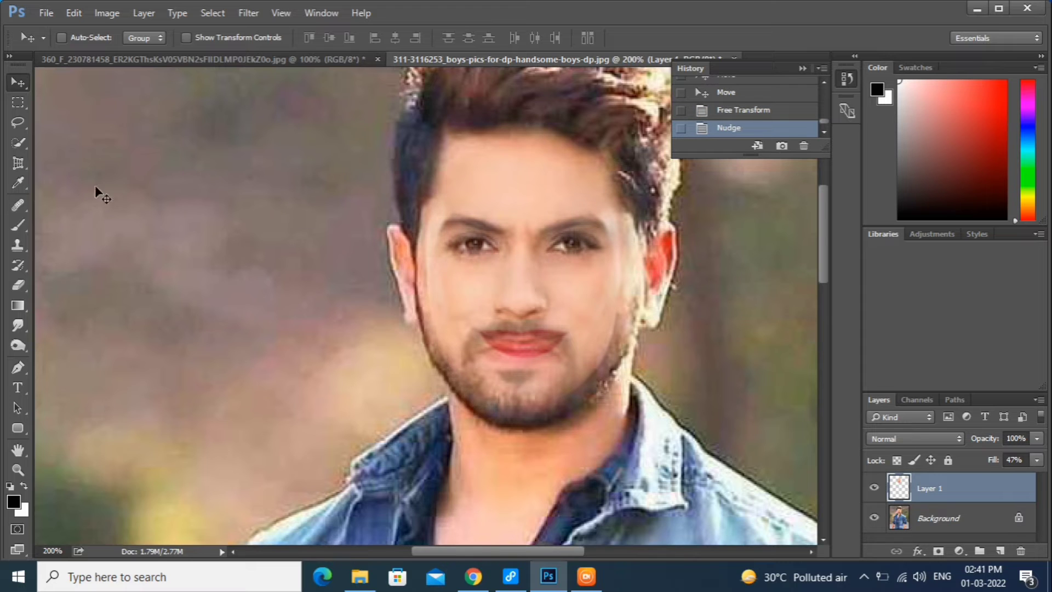
Erase the pasted face's overlapping edges along the jaw, beside the ear and around the hairline
{"action": "left_click", "coordinate": [21, 284]}
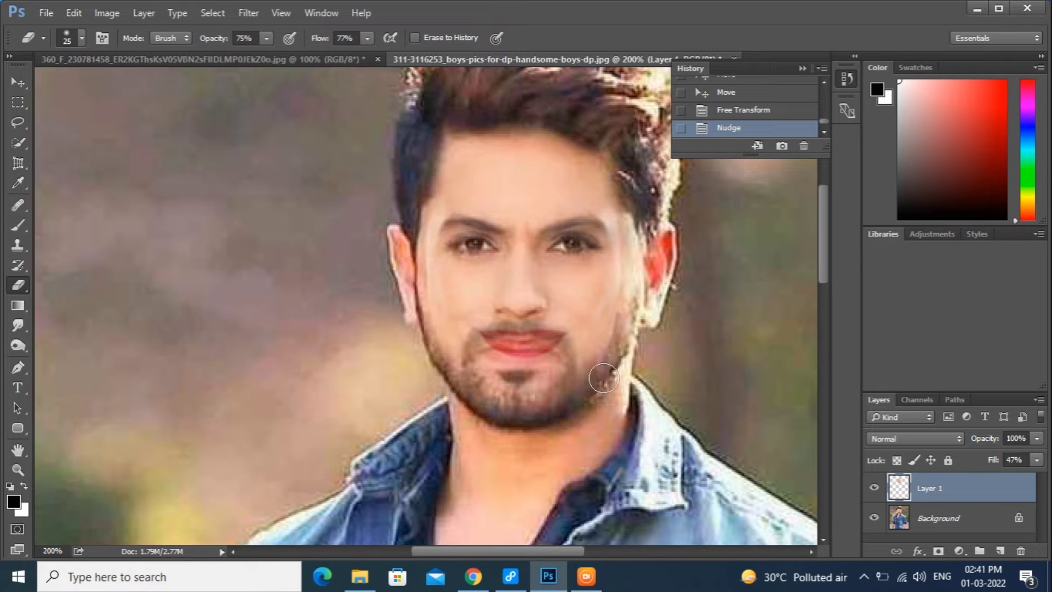
{"action": "left_click_drag", "start_coordinate": [602, 377], "coordinate": [626, 372]}
{"action": "left_click_drag", "start_coordinate": [657, 250], "coordinate": [661, 279]}
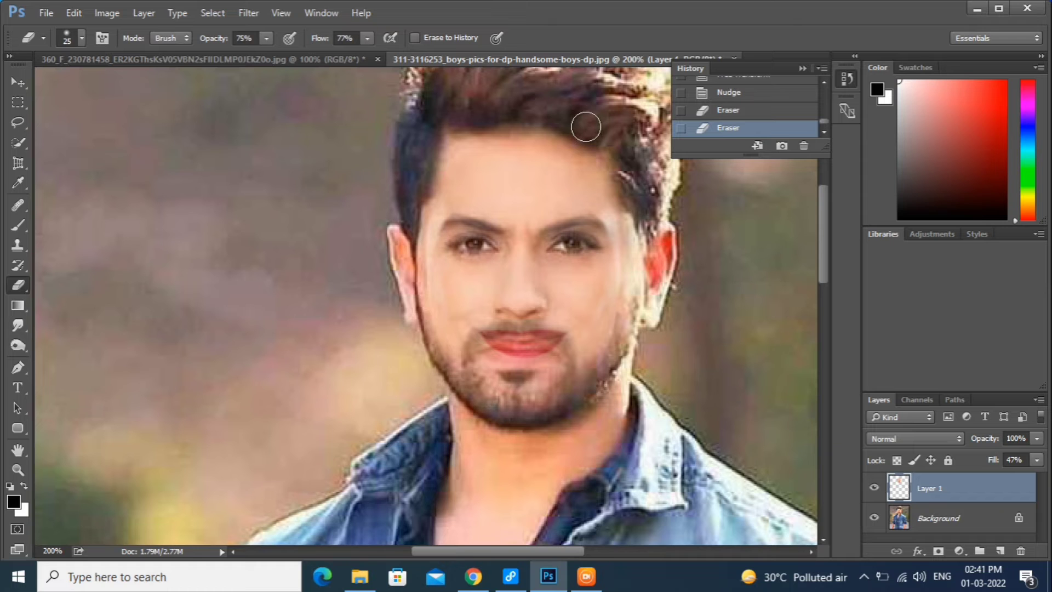
{"action": "mouse_move", "coordinate": [507, 130]}
{"action": "left_mouse_down"}
{"action": "mouse_move", "coordinate": [446, 121]}
{"action": "mouse_move", "coordinate": [403, 181]}
{"action": "left_mouse_up"}
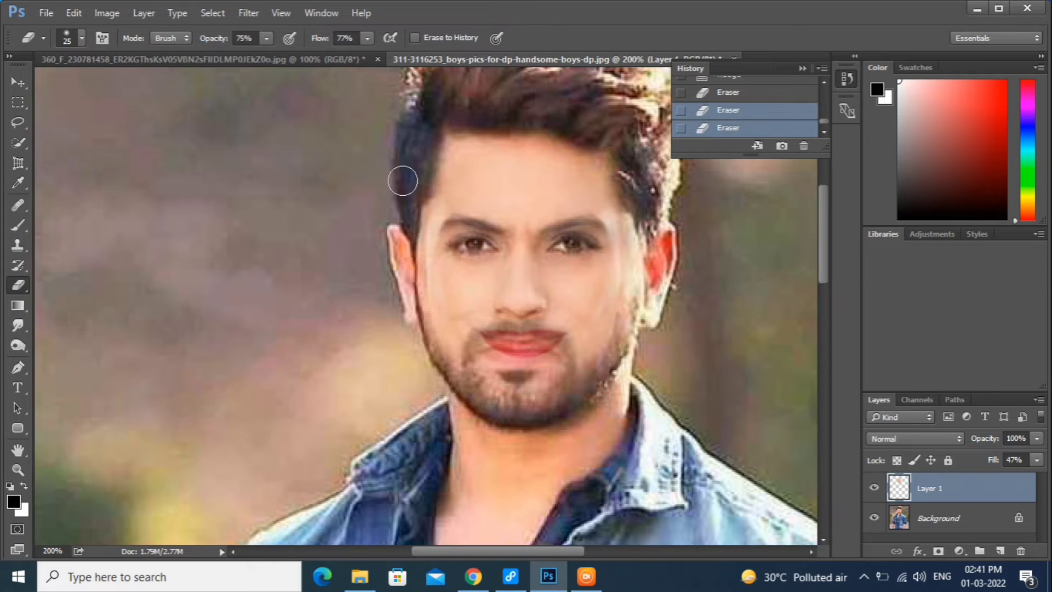
{"action": "left_click_drag", "start_coordinate": [481, 125], "coordinate": [497, 132]}
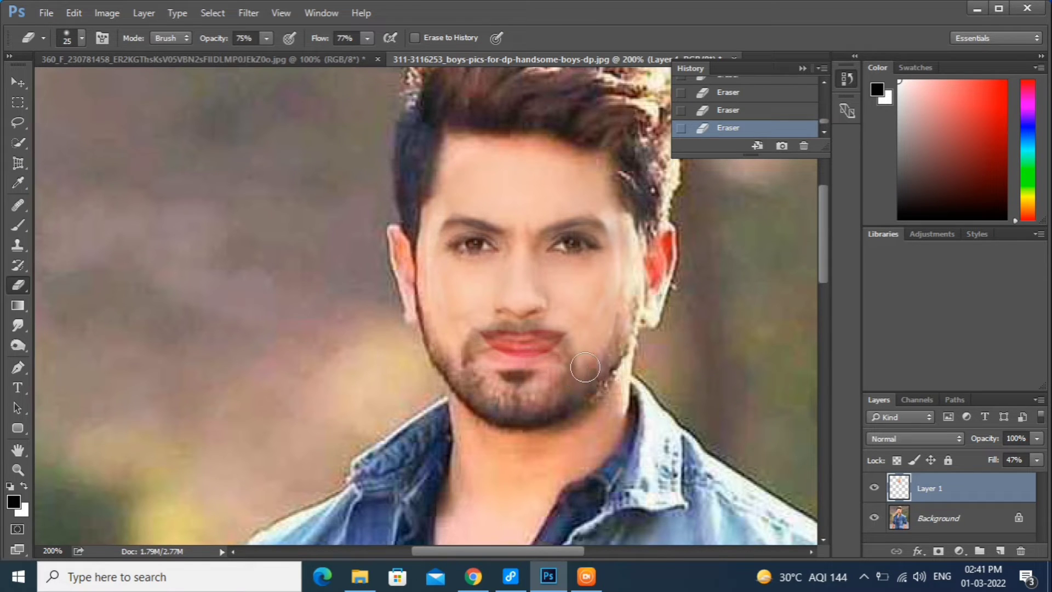
Preview the face layer at full strength, then set its fill to 60%
{"action": "left_click", "coordinate": [1036, 460]}
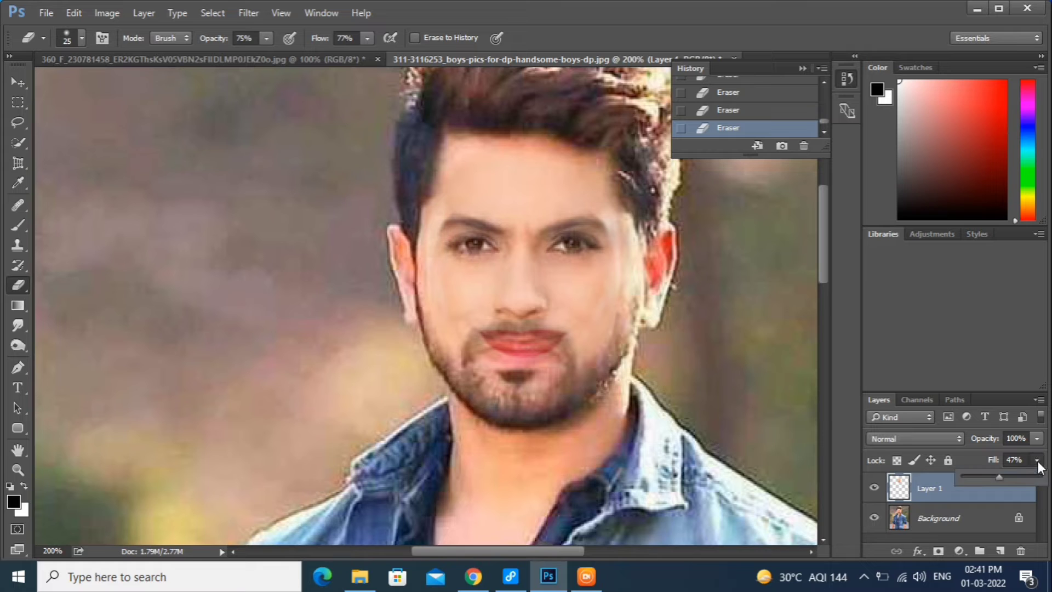
{"action": "left_click_drag", "start_coordinate": [1001, 473], "coordinate": [1041, 476]}
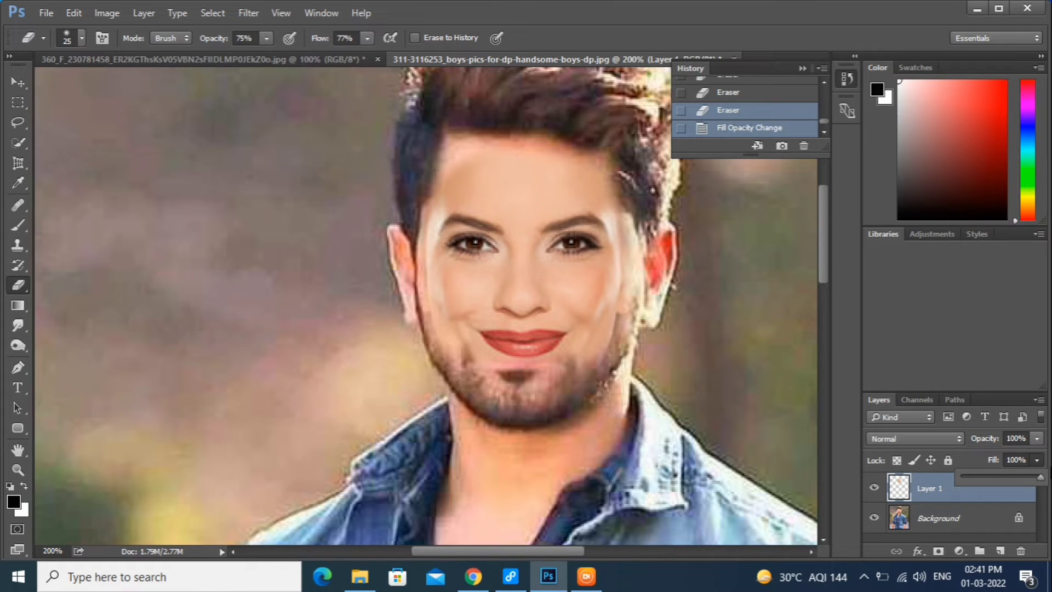
{"action": "left_click_drag", "start_coordinate": [984, 476], "coordinate": [1048, 474]}
{"action": "mouse_move", "coordinate": [996, 473]}
{"action": "left_mouse_down"}
{"action": "mouse_move", "coordinate": [972, 474]}
{"action": "mouse_move", "coordinate": [1009, 469]}
{"action": "left_mouse_up"}
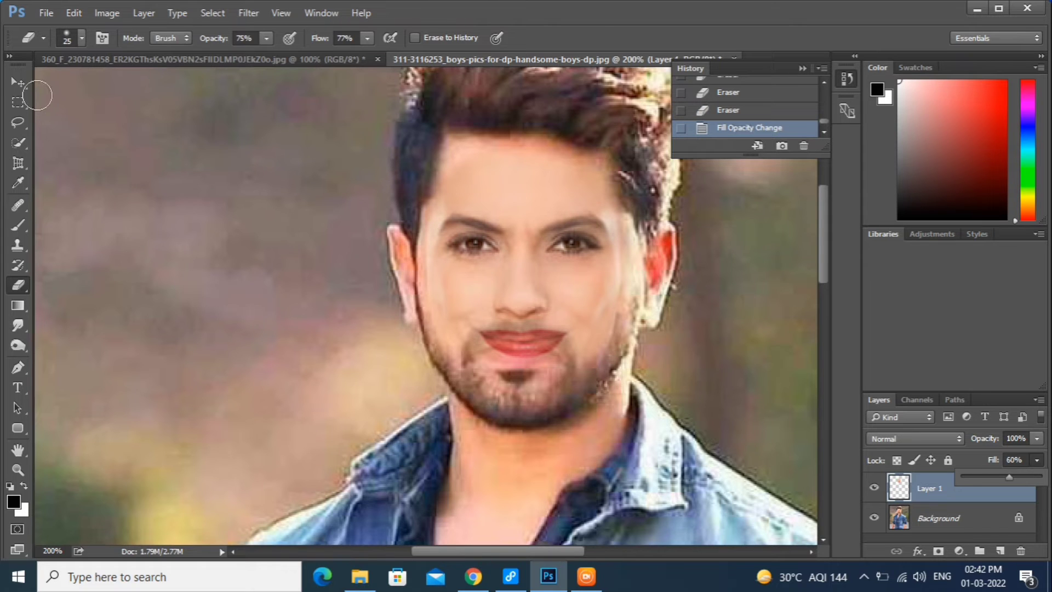
Stretch the pasted face to 106.86% of its height and shift it upward until its eyes match the man's
{"action": "left_click", "coordinate": [20, 81]}
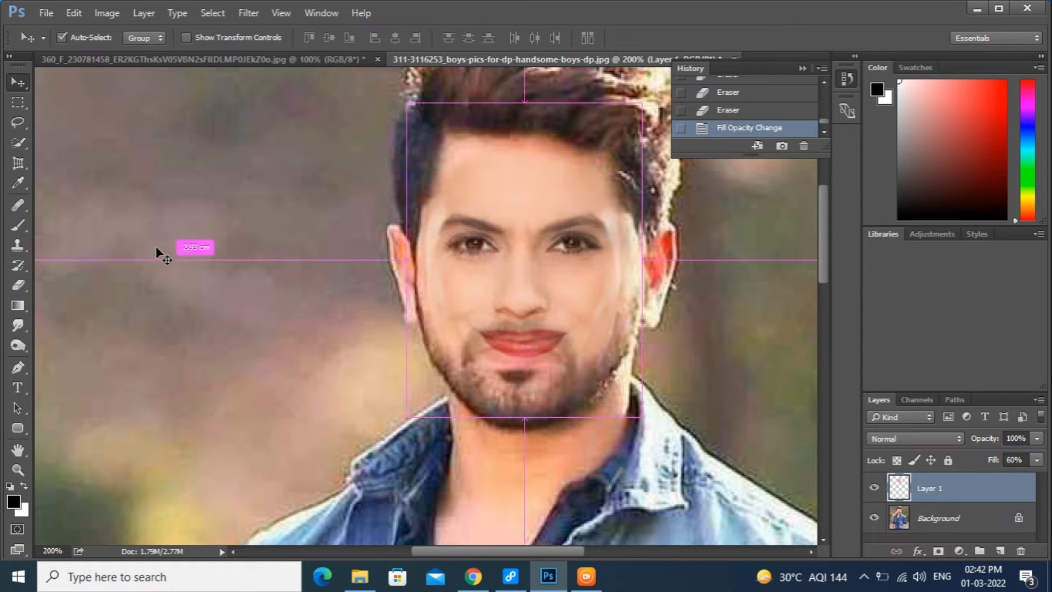
{"action": "key", "text": "ctrl+t"}
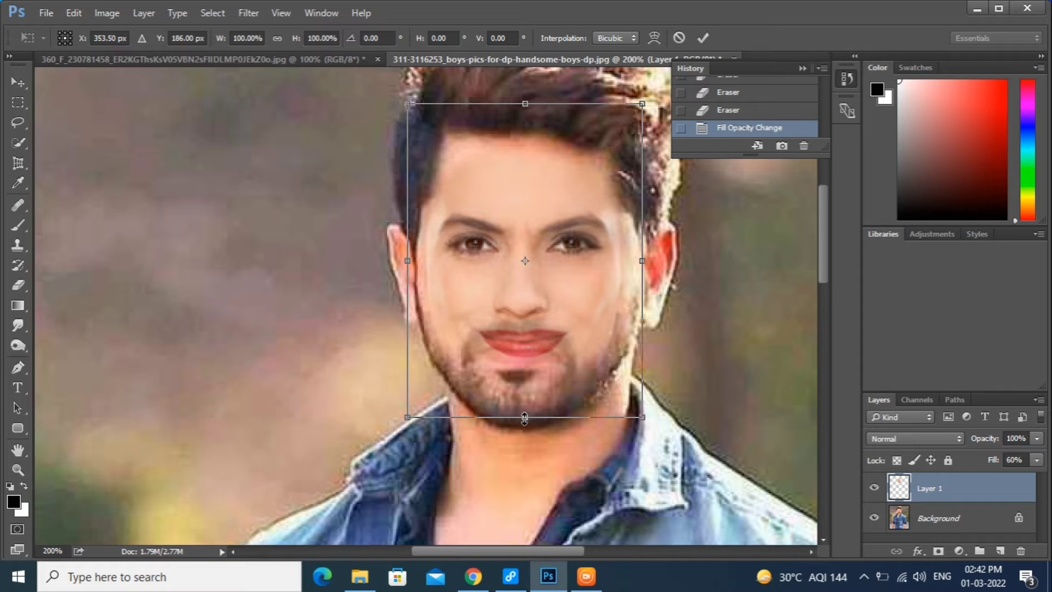
{"action": "left_click_drag", "start_coordinate": [527, 419], "coordinate": [525, 439]}
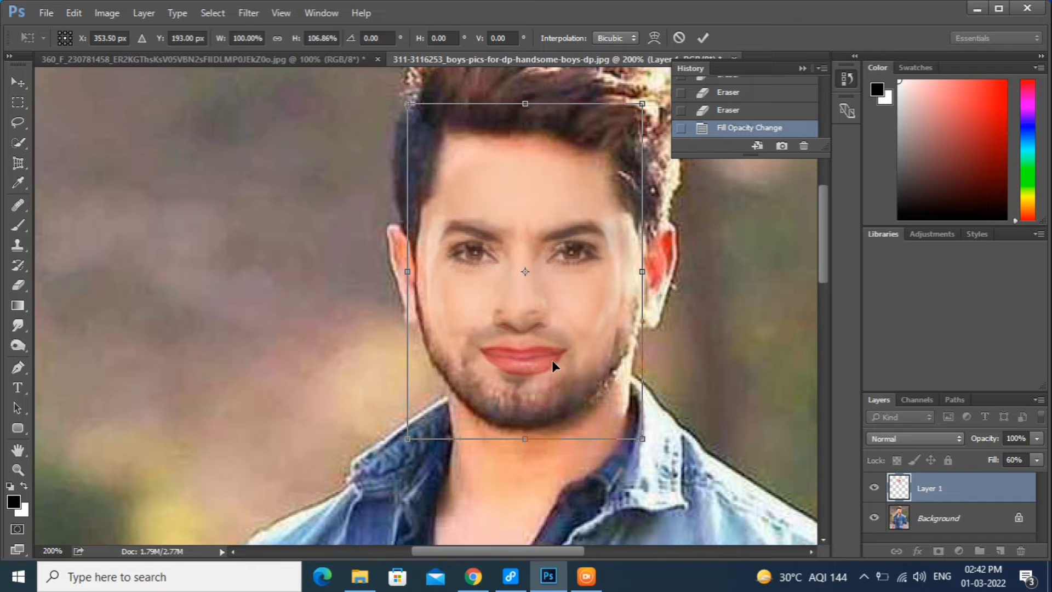
{"action": "key", "text": "Up"}
{"action": "key", "text": "Up"}
{"action": "key", "text": "Up"}
{"action": "key", "text": "Up"}
{"action": "key", "text": "Up"}
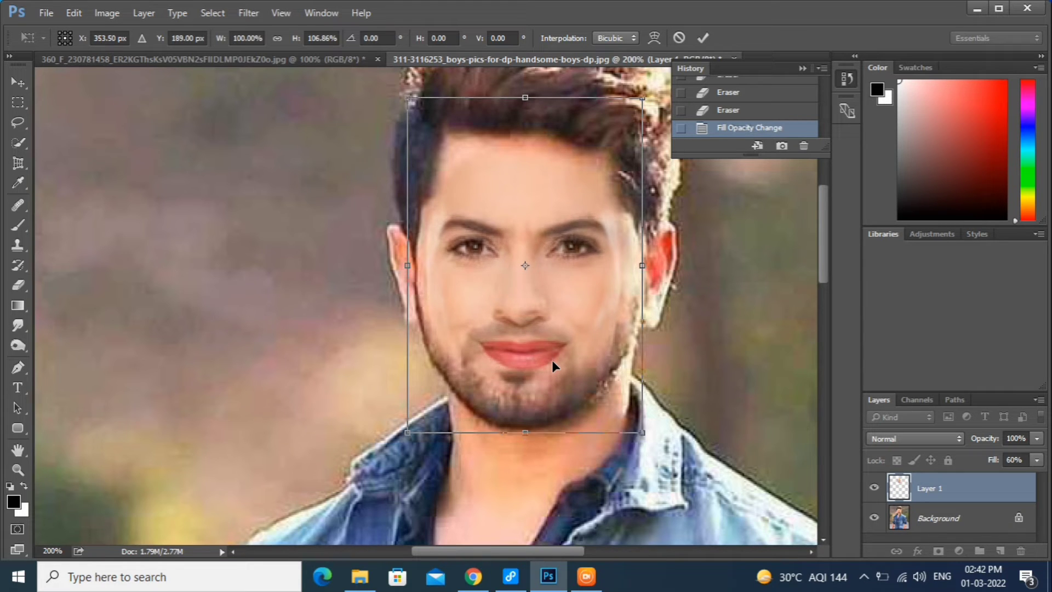
{"action": "key", "text": "Up"}
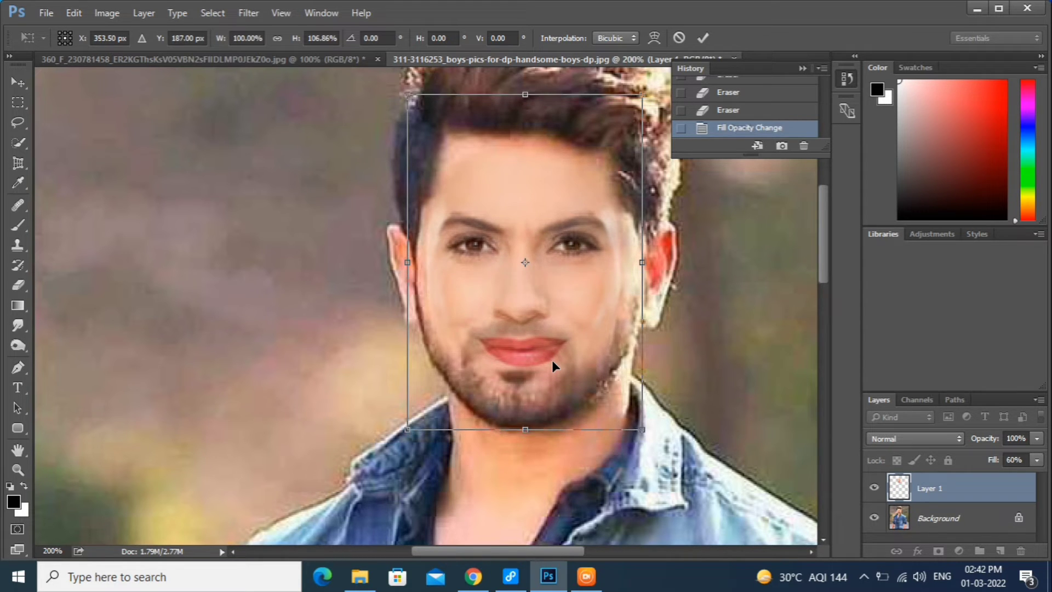
{"action": "key", "text": "Return"}
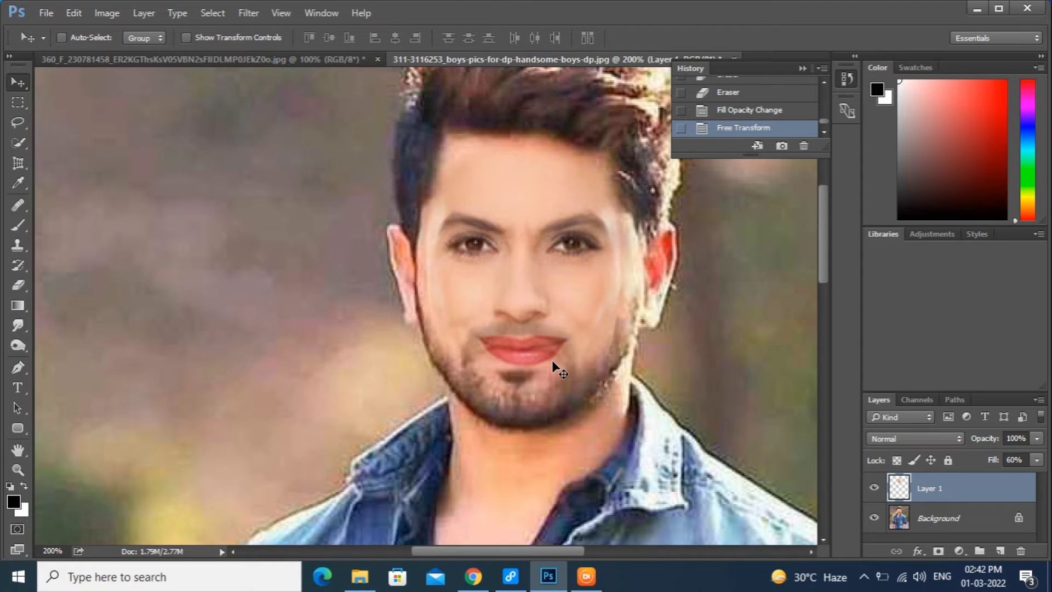
{"action": "key", "text": "Down"}
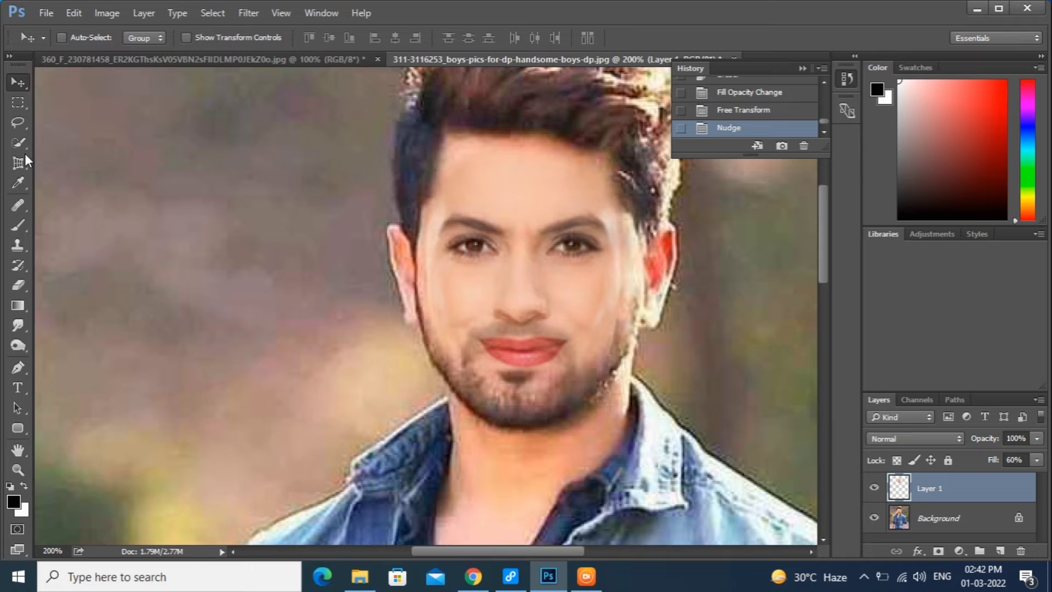
Erase the pasted face's remaining edges down the temple and cheek and over the beard beside the chin
{"action": "left_click", "coordinate": [18, 285]}
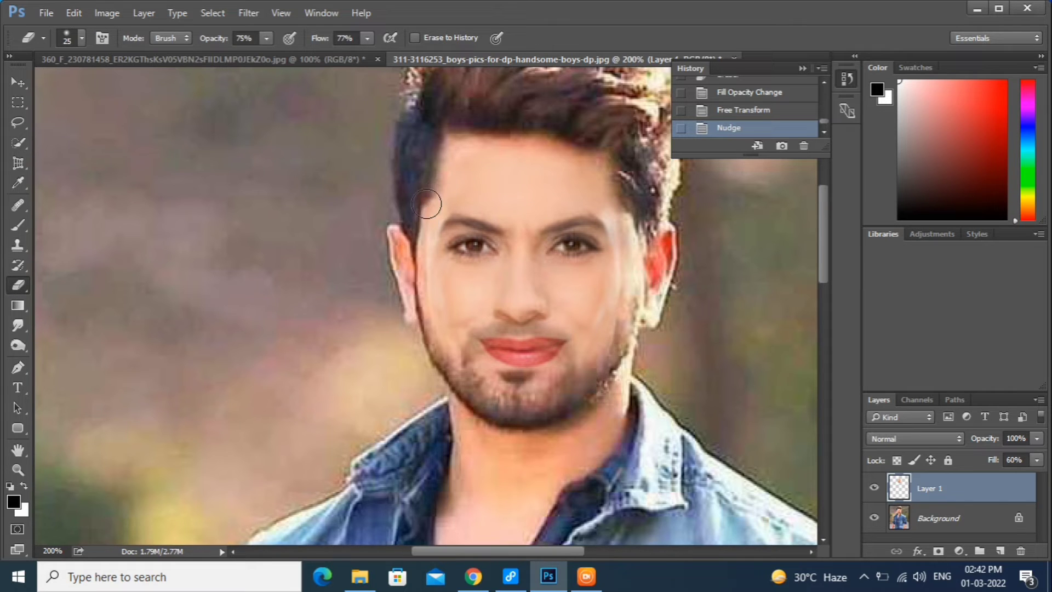
{"action": "mouse_move", "coordinate": [425, 216]}
{"action": "left_mouse_down"}
{"action": "mouse_move", "coordinate": [419, 317]}
{"action": "mouse_move", "coordinate": [420, 277]}
{"action": "mouse_move", "coordinate": [432, 347]}
{"action": "left_mouse_up"}
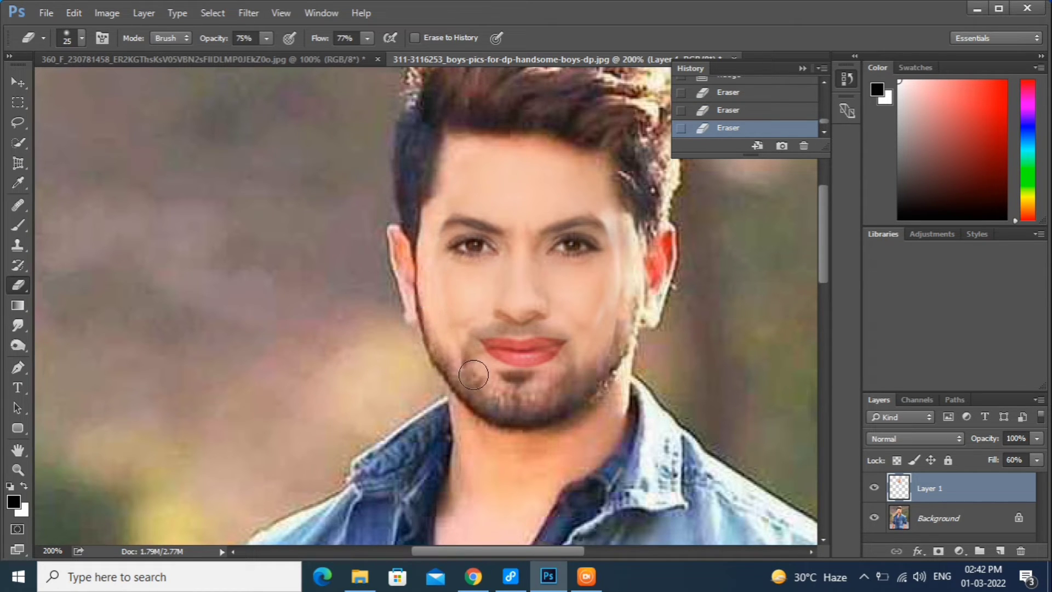
{"action": "left_click_drag", "start_coordinate": [473, 375], "coordinate": [496, 391]}
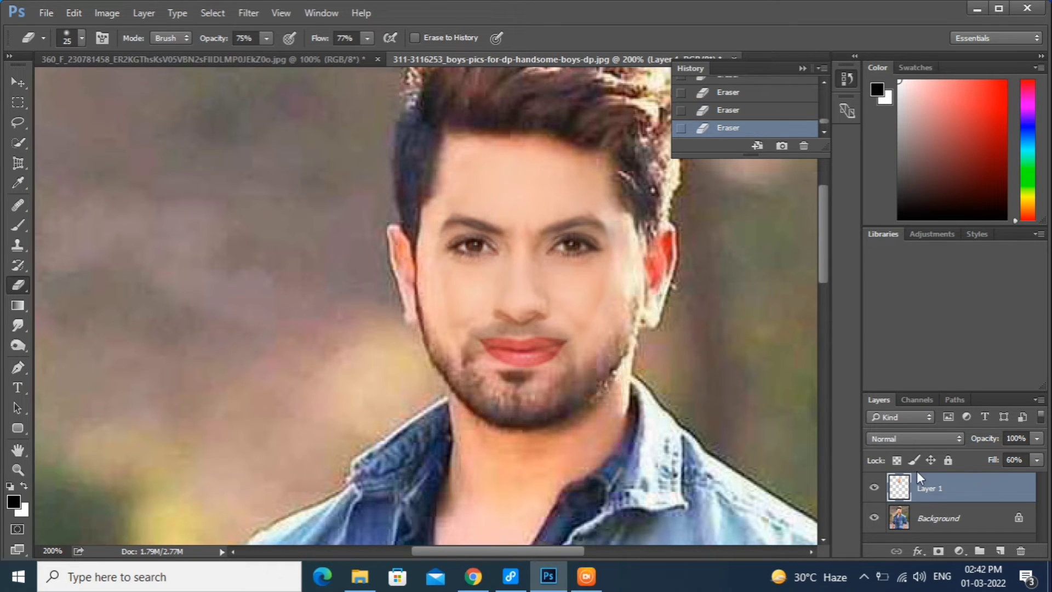
Set the face layer's fill to 100% and move the face slightly down on the man's head
{"action": "left_click", "coordinate": [1036, 460]}
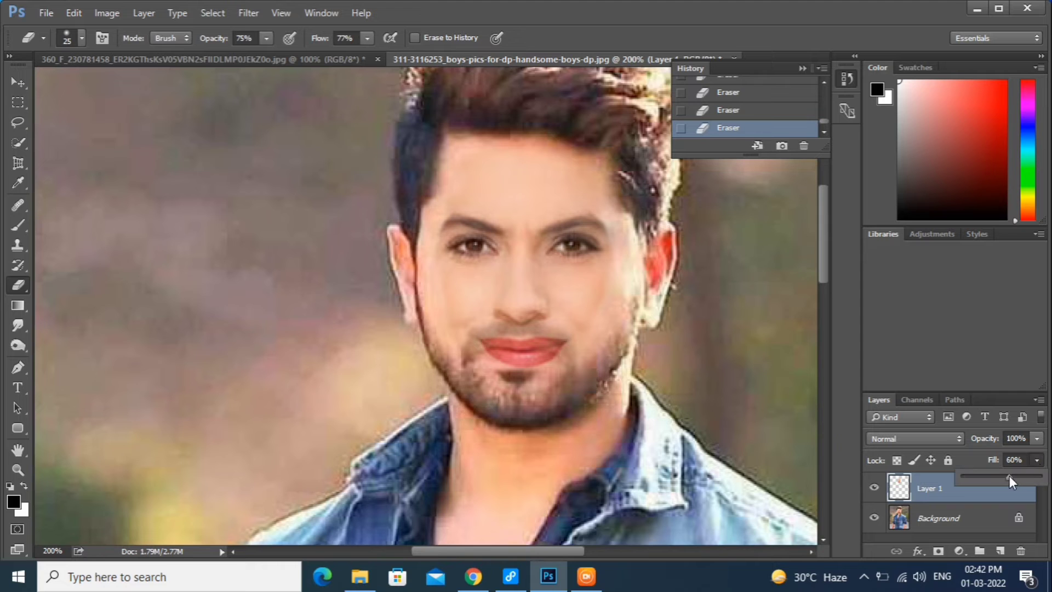
{"action": "left_click_drag", "start_coordinate": [1009, 475], "coordinate": [1041, 477]}
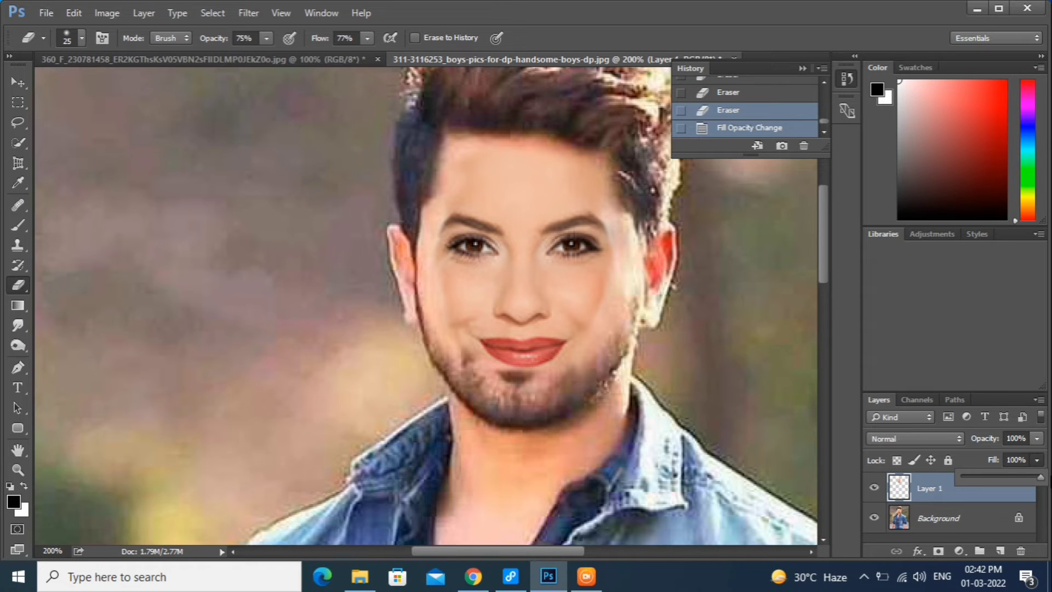
{"action": "left_click", "coordinate": [19, 83]}
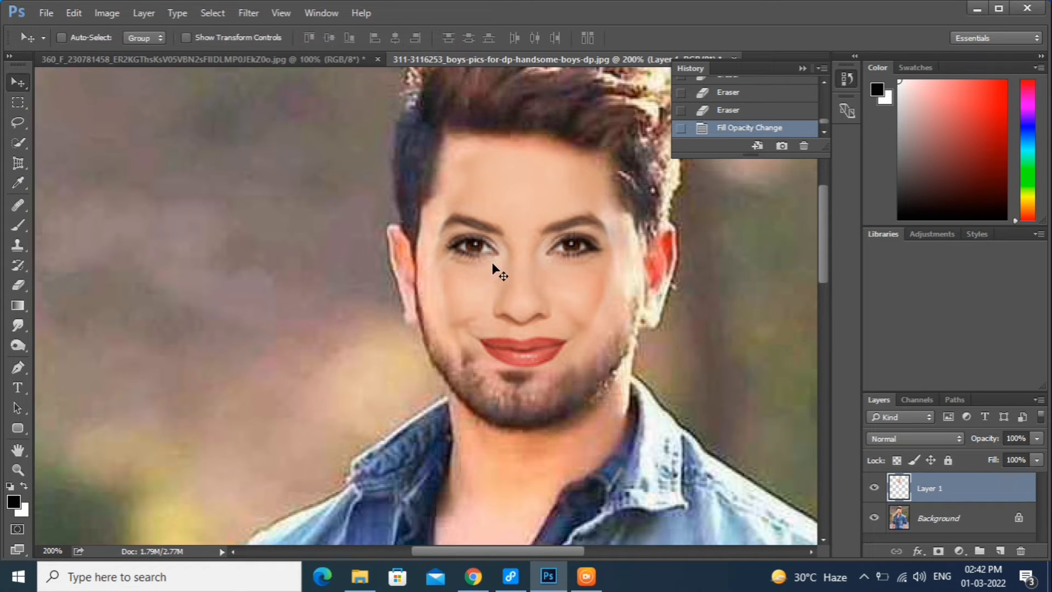
{"action": "mouse_move", "coordinate": [528, 290]}
{"action": "left_mouse_down"}
{"action": "mouse_move", "coordinate": [527, 300]}
{"action": "mouse_move", "coordinate": [528, 255]}
{"action": "mouse_move", "coordinate": [560, 261]}
{"action": "mouse_move", "coordinate": [570, 292]}
{"action": "mouse_move", "coordinate": [523, 297]}
{"action": "mouse_move", "coordinate": [531, 300]}
{"action": "left_mouse_up"}
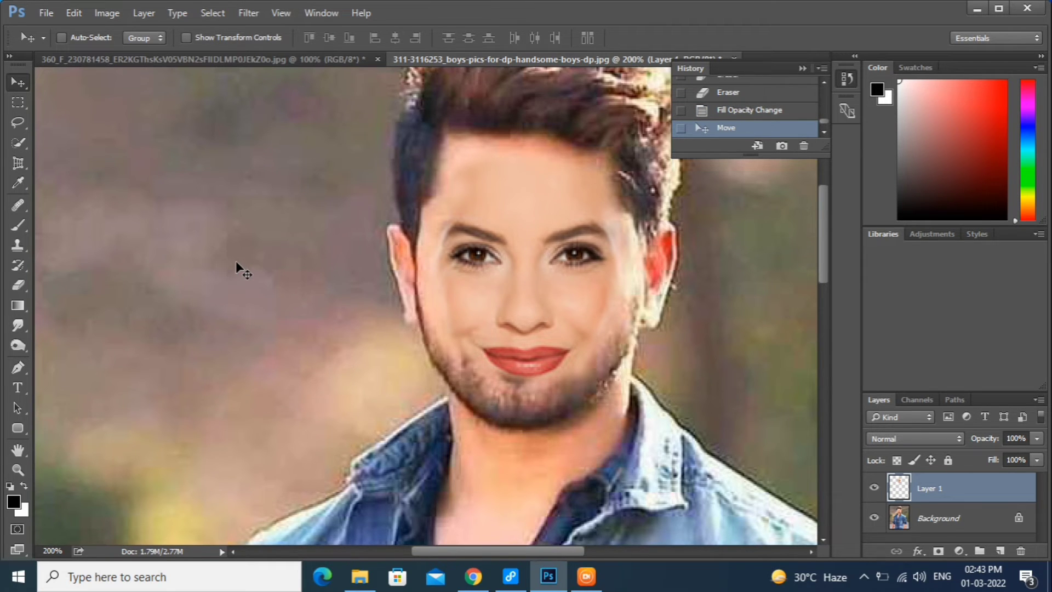
{"action": "key", "text": "ctrl"}
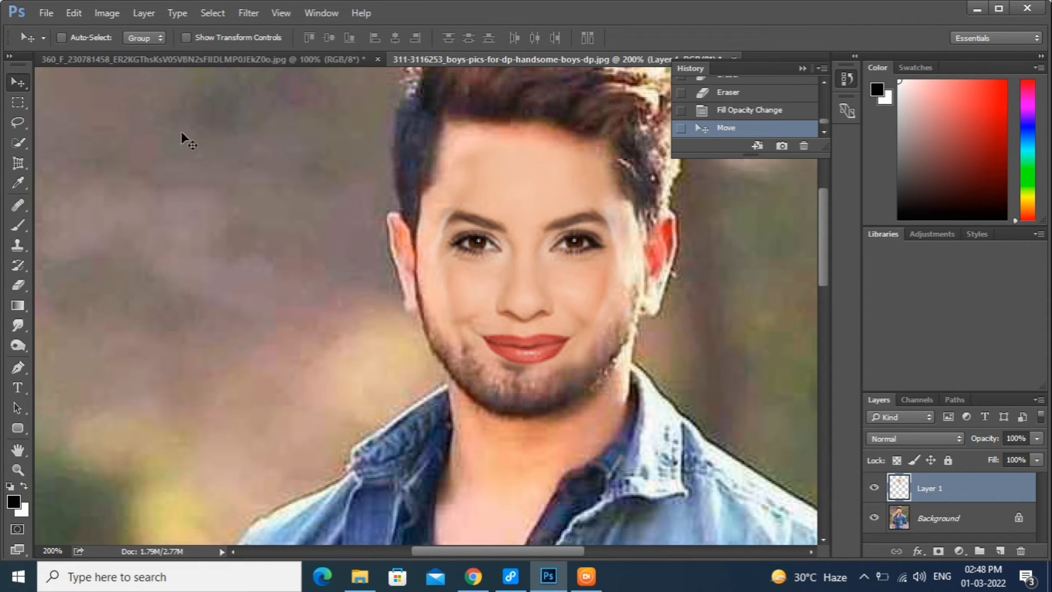
Brighten the face layer's midtones by applying Levels with a gamma of 1.66
{"action": "left_click", "coordinate": [101, 13]}
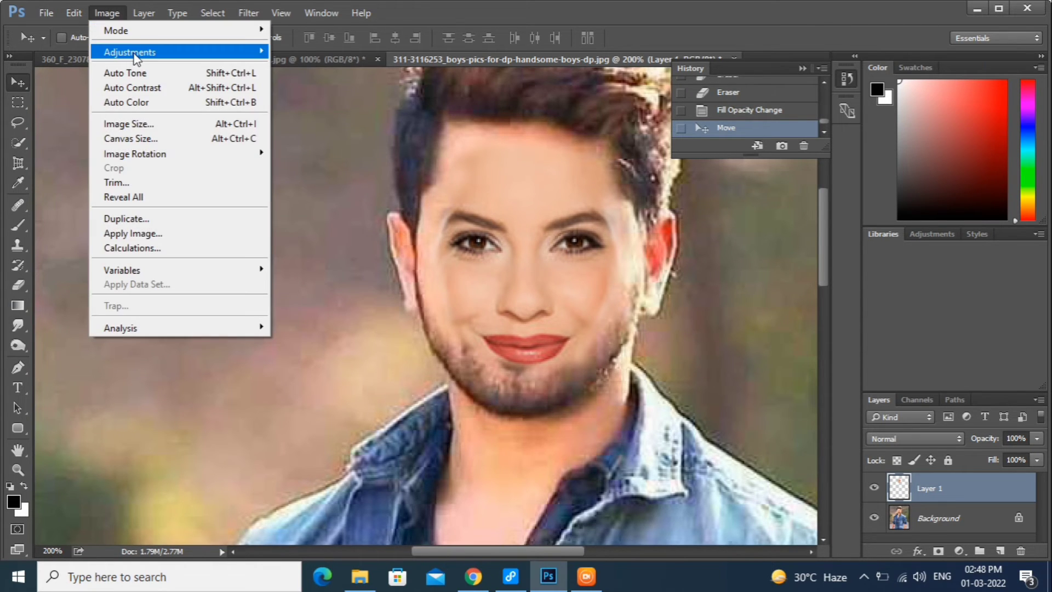
{"action": "mouse_move", "coordinate": [135, 54]}
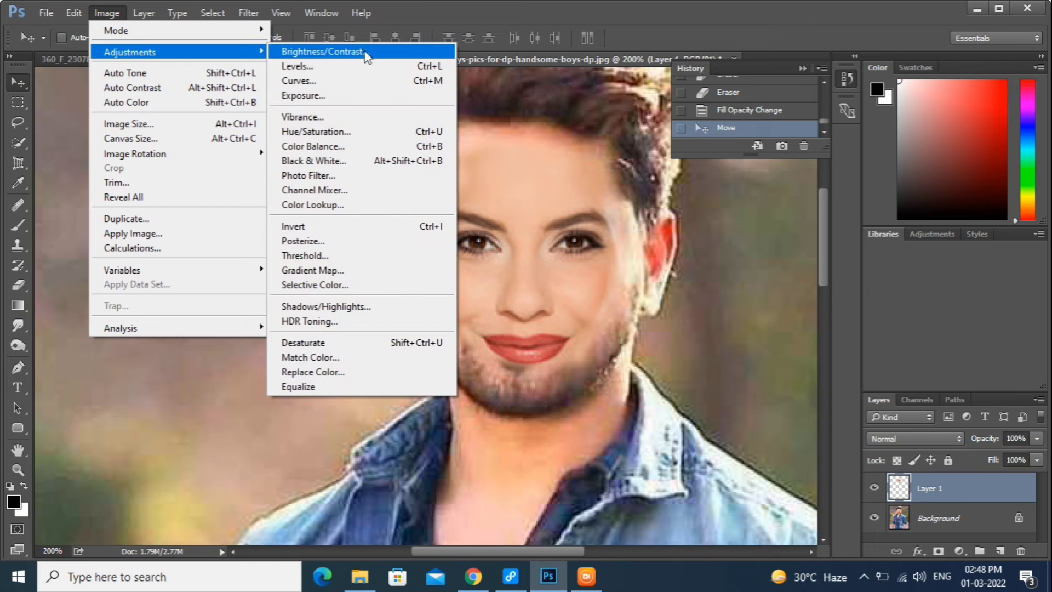
{"action": "left_click", "coordinate": [297, 67]}
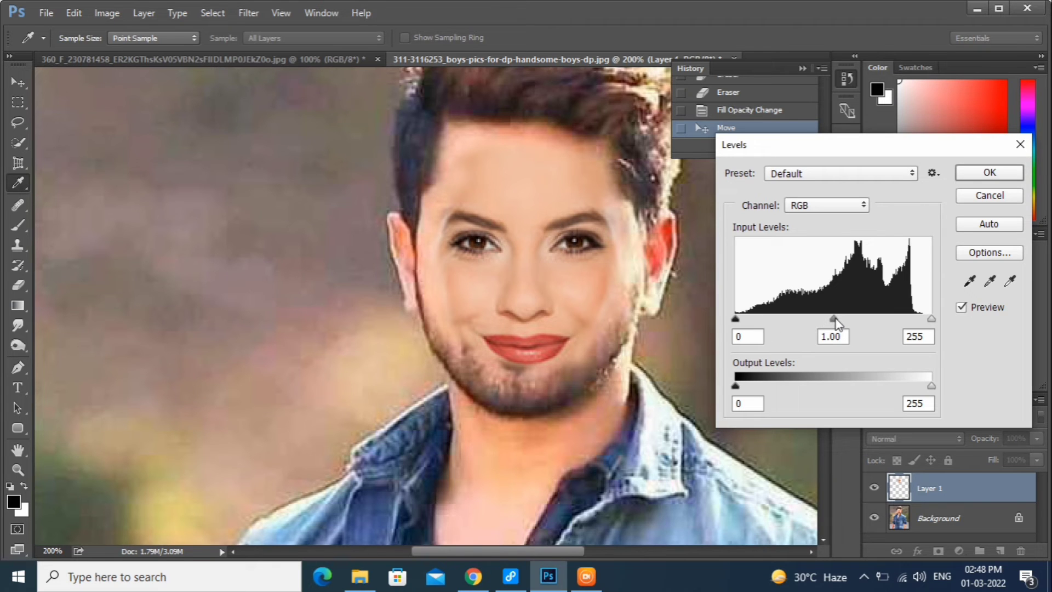
{"action": "left_click_drag", "start_coordinate": [835, 320], "coordinate": [801, 321]}
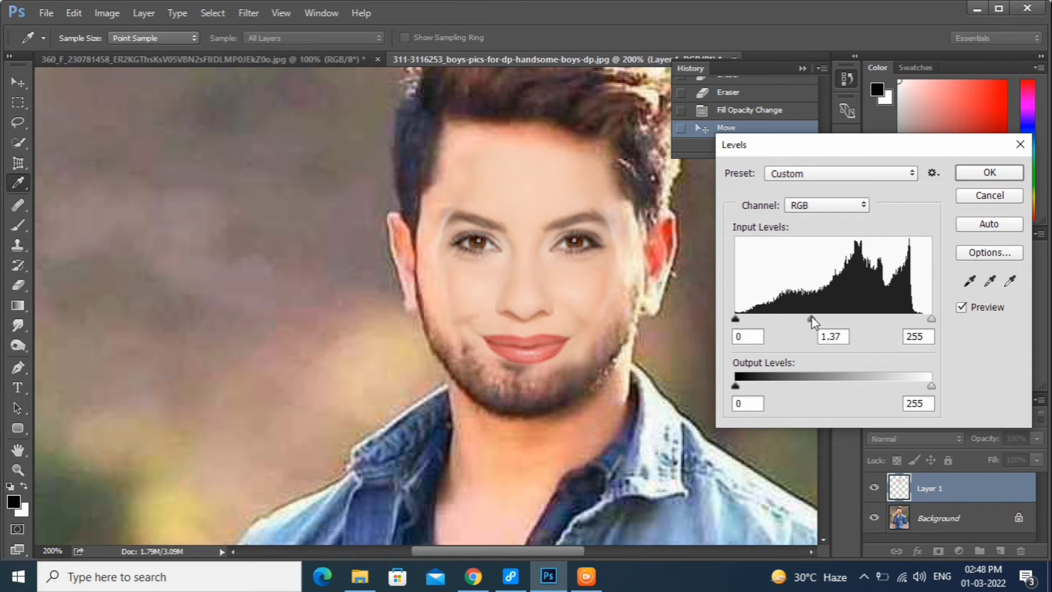
{"action": "mouse_move", "coordinate": [815, 322]}
{"action": "left_mouse_down"}
{"action": "mouse_move", "coordinate": [833, 323]}
{"action": "mouse_move", "coordinate": [799, 322]}
{"action": "left_mouse_up"}
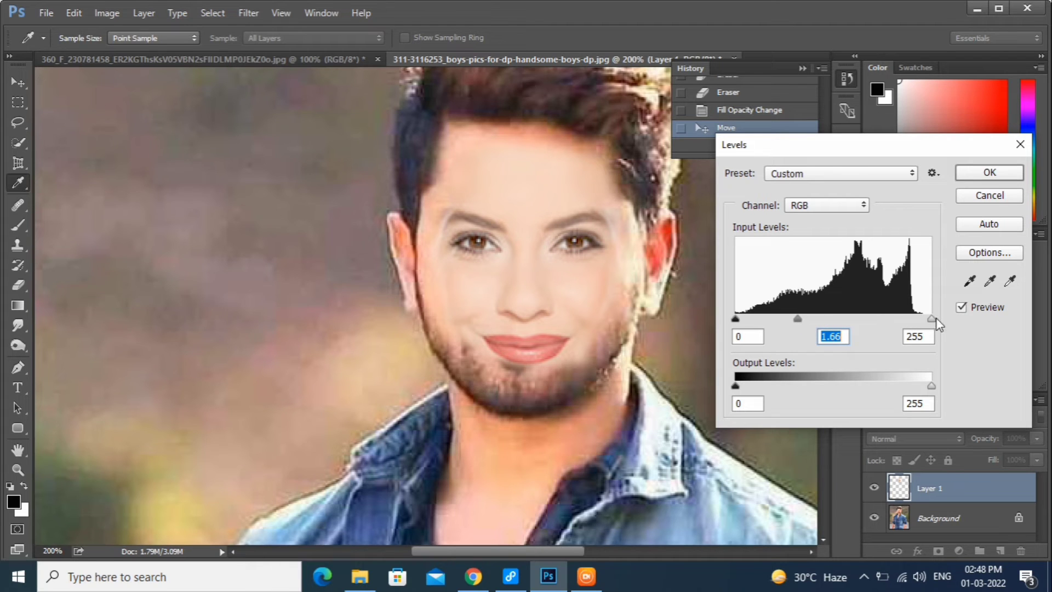
{"action": "left_click_drag", "start_coordinate": [930, 318], "coordinate": [969, 315]}
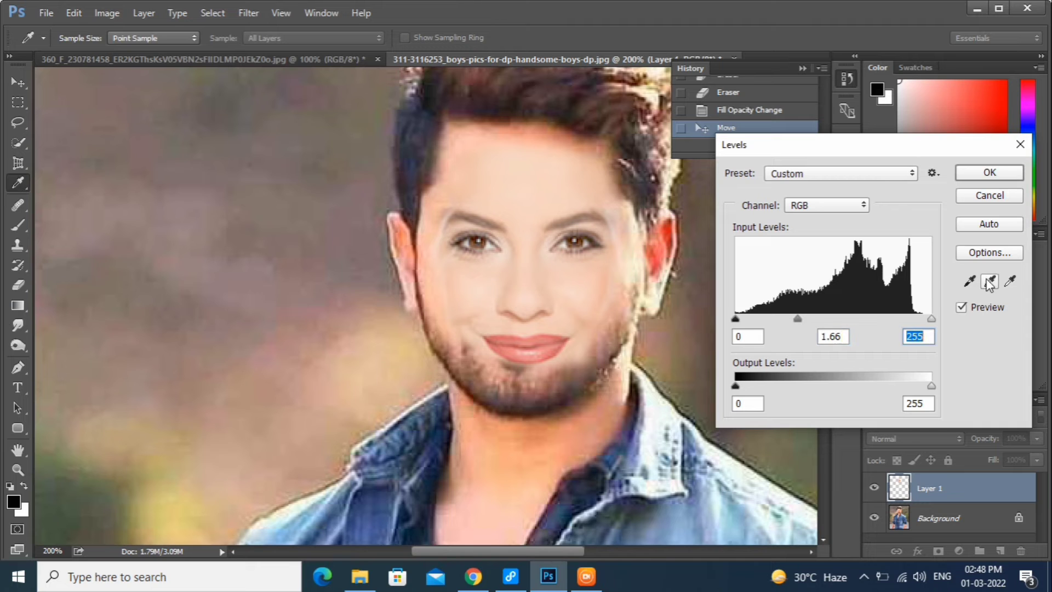
{"action": "left_click", "coordinate": [992, 172]}
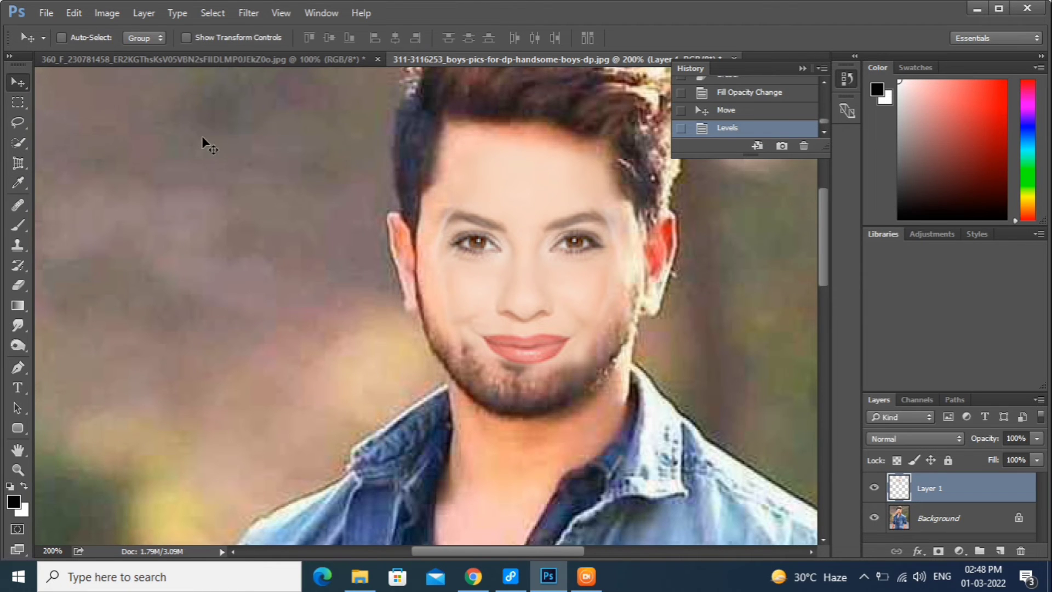
Start a Color Balance adjustment on the face layer and set the midtones' cyan–red level to +31
{"action": "left_click", "coordinate": [108, 13]}
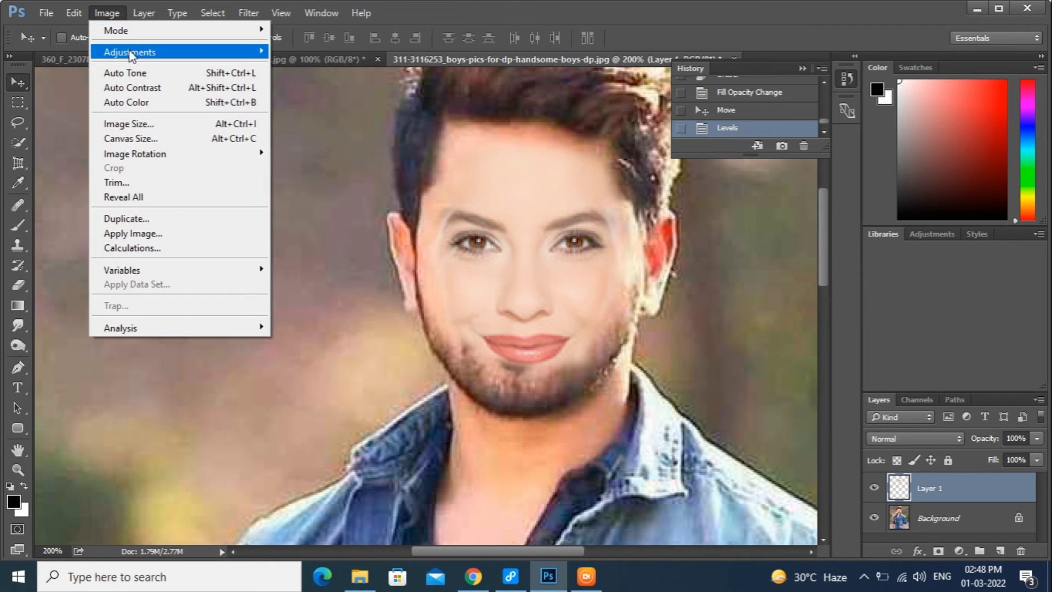
{"action": "mouse_move", "coordinate": [134, 51]}
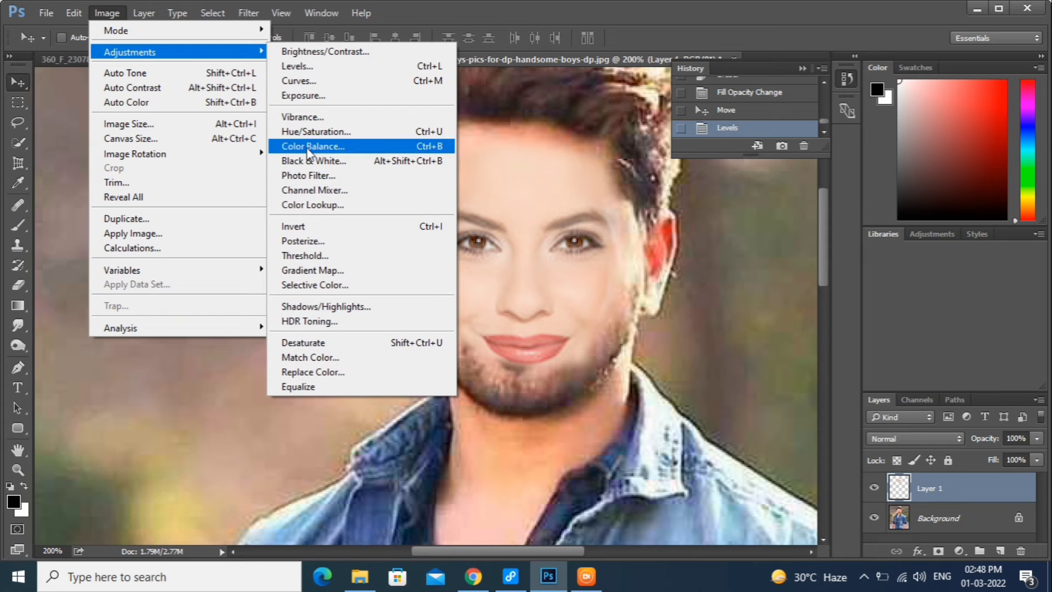
{"action": "left_click", "coordinate": [336, 146]}
{"action": "left_click_drag", "start_coordinate": [761, 158], "coordinate": [825, 157]}
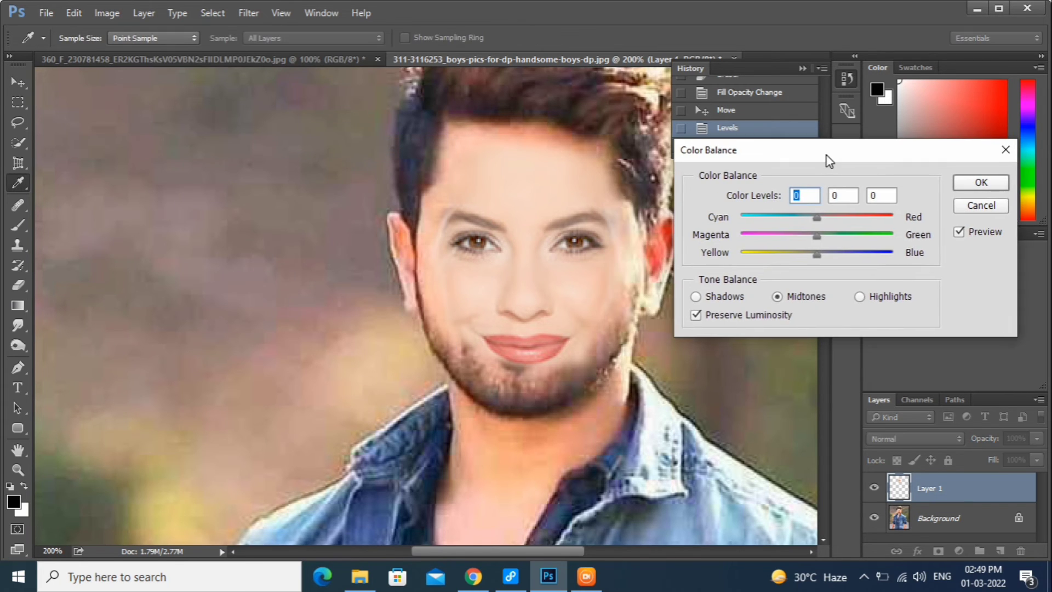
{"action": "key", "text": "Up"}
{"action": "key", "text": "Up"}
{"action": "key", "text": "Up"}
{"action": "key", "text": "Up"}
{"action": "key", "text": "Up"}
{"action": "key", "text": "Up"}
{"action": "key", "text": "Up"}
{"action": "key", "text": "Up"}
{"action": "key", "text": "Up"}
{"action": "key", "text": "Up"}
{"action": "key", "text": "Up"}
{"action": "key", "text": "Up"}
{"action": "key", "text": "Up"}
{"action": "key", "text": "Up"}
{"action": "key", "text": "Up"}
{"action": "key", "text": "Up"}
{"action": "key", "text": "Up"}
{"action": "key", "text": "Up"}
{"action": "key", "text": "Up"}
{"action": "key", "text": "Up"}
{"action": "key", "text": "Up"}
{"action": "key", "text": "Up"}
{"action": "key", "text": "Up"}
{"action": "key", "text": "Up"}
{"action": "key", "text": "Up"}
{"action": "key", "text": "Up"}
{"action": "key", "text": "Up"}
{"action": "key", "text": "Up"}
{"action": "key", "text": "Up"}
{"action": "key", "text": "Up"}
{"action": "key", "text": "Up"}
{"action": "key", "text": "Tab"}
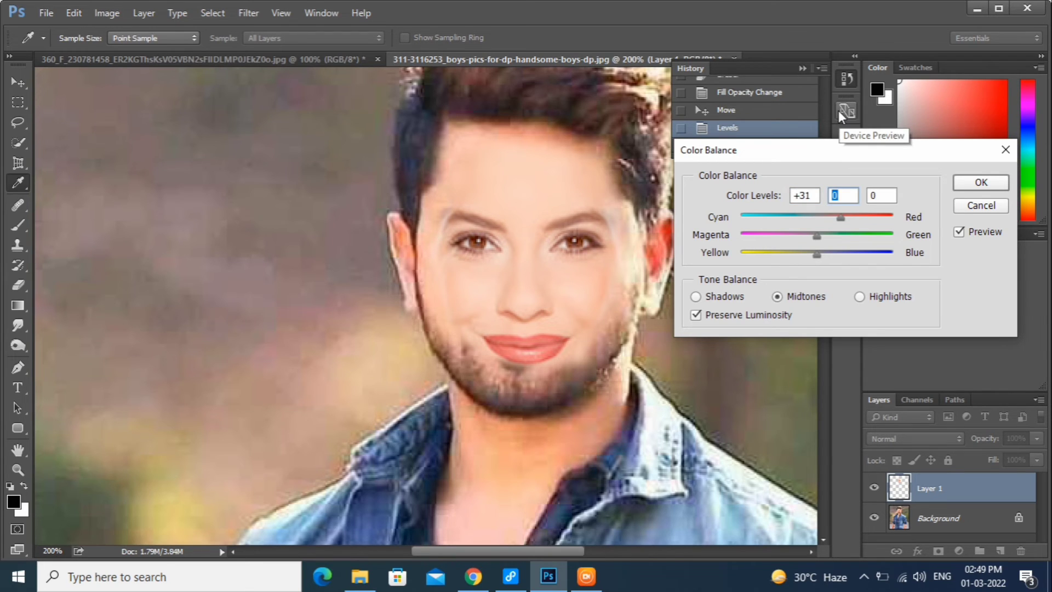
Try a magenta–green level of +27 on the face's midtones and return it to 0
{"action": "key", "text": "Up"}
{"action": "key", "text": "Up"}
{"action": "key", "text": "Up"}
{"action": "key", "text": "Up"}
{"action": "key", "text": "Up"}
{"action": "key", "text": "Up"}
{"action": "key", "text": "Up"}
{"action": "key", "text": "Up"}
{"action": "key", "text": "Up"}
{"action": "key", "text": "Up"}
{"action": "key", "text": "Up"}
{"action": "key", "text": "Up"}
{"action": "key", "text": "Up"}
{"action": "key", "text": "Up"}
{"action": "key", "text": "Up"}
{"action": "key", "text": "Up"}
{"action": "key", "text": "Up"}
{"action": "key", "text": "Up"}
{"action": "key", "text": "Up"}
{"action": "key", "text": "Up"}
{"action": "key", "text": "Up"}
{"action": "key", "text": "Up"}
{"action": "key", "text": "Up"}
{"action": "key", "text": "Up"}
{"action": "key", "text": "Up"}
{"action": "key", "text": "Up"}
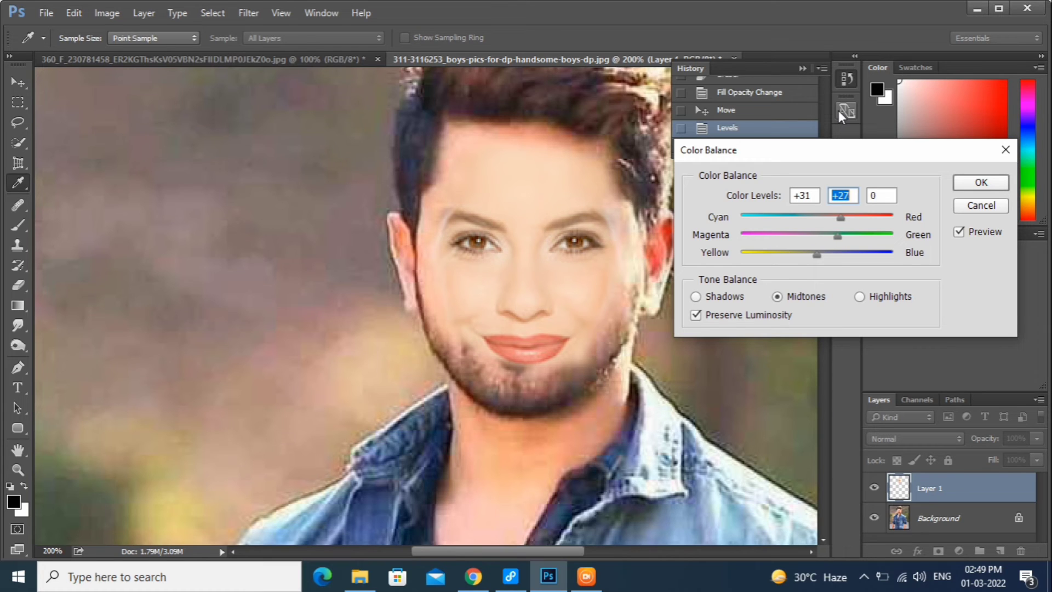
{"action": "key", "text": "Down"}
{"action": "key", "text": "Down"}
{"action": "key", "text": "Down"}
{"action": "key", "text": "Down"}
{"action": "key", "text": "Down"}
{"action": "key", "text": "Down"}
{"action": "key", "text": "Down"}
{"action": "key", "text": "Down"}
{"action": "key", "text": "Down"}
{"action": "key", "text": "Down"}
{"action": "key", "text": "Down"}
{"action": "key", "text": "Down"}
{"action": "key", "text": "Down"}
{"action": "key", "text": "Down"}
{"action": "key", "text": "Down"}
{"action": "key", "text": "Down"}
{"action": "key", "text": "Down"}
{"action": "key", "text": "Down"}
{"action": "key", "text": "Down"}
{"action": "key", "text": "Down"}
{"action": "key", "text": "Down"}
{"action": "key", "text": "Down"}
{"action": "key", "text": "Down"}
{"action": "key", "text": "Down"}
{"action": "key", "text": "Down"}
{"action": "key", "text": "Down"}
{"action": "key", "text": "Down"}
{"action": "key", "text": "Up"}
Shift the face's midtones slightly from blue toward yellow and apply the color balance
{"action": "key", "text": "Tab"}
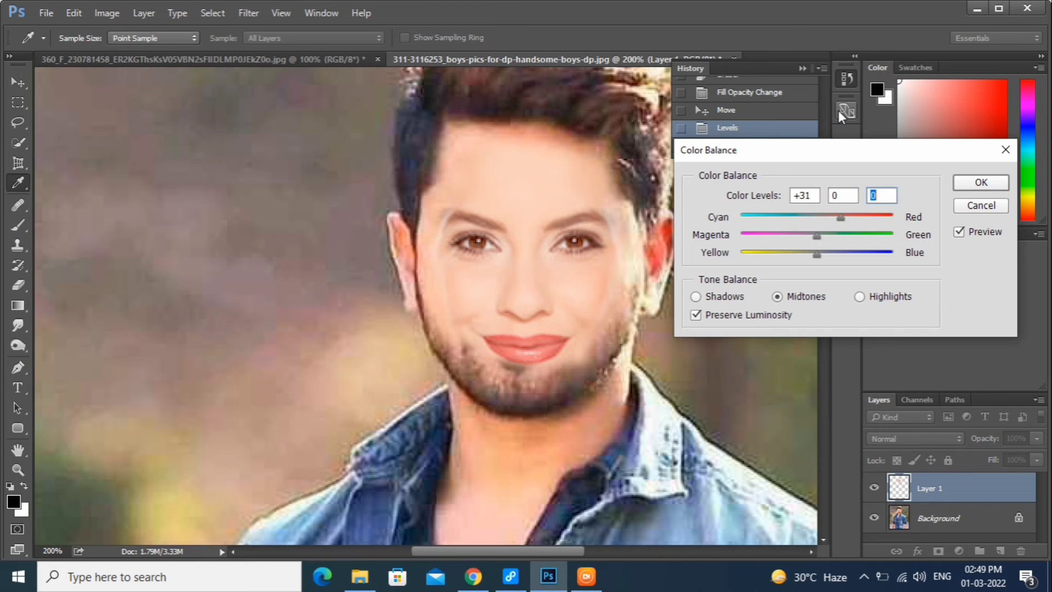
{"action": "key", "text": "Up"}
{"action": "key", "text": "Up"}
{"action": "key", "text": "Up"}
{"action": "key", "text": "Up"}
{"action": "key", "text": "Up"}
{"action": "key", "text": "Up"}
{"action": "key", "text": "Up"}
{"action": "key", "text": "Up"}
{"action": "key", "text": "Up"}
{"action": "key", "text": "Up"}
{"action": "key", "text": "Up"}
{"action": "key", "text": "Up"}
{"action": "key", "text": "Up"}
{"action": "key", "text": "Up"}
{"action": "key", "text": "Down"}
{"action": "key", "text": "Down"}
{"action": "key", "text": "Down"}
{"action": "key", "text": "Down"}
{"action": "key", "text": "Down"}
{"action": "key", "text": "Down"}
{"action": "key", "text": "Down"}
{"action": "key", "text": "Down"}
{"action": "key", "text": "Down"}
{"action": "key", "text": "Down"}
{"action": "key", "text": "Down"}
{"action": "key", "text": "Down"}
{"action": "key", "text": "Down"}
{"action": "key", "text": "Down"}
{"action": "key", "text": "Down"}
{"action": "key", "text": "Down"}
{"action": "key", "text": "Down"}
{"action": "key", "text": "Down"}
{"action": "key", "text": "Down"}
{"action": "key", "text": "Down"}
{"action": "key", "text": "Down"}
{"action": "key", "text": "Down"}
{"action": "key", "text": "Down"}
{"action": "key", "text": "Up"}
{"action": "key", "text": "Up"}
{"action": "key", "text": "Up"}
{"action": "left_click", "coordinate": [972, 183]}
{"action": "key", "text": "v"}
Start a Brightness/Contrast adjustment on the face layer, keeping the face visible for previewing
{"action": "left_click", "coordinate": [97, 12]}
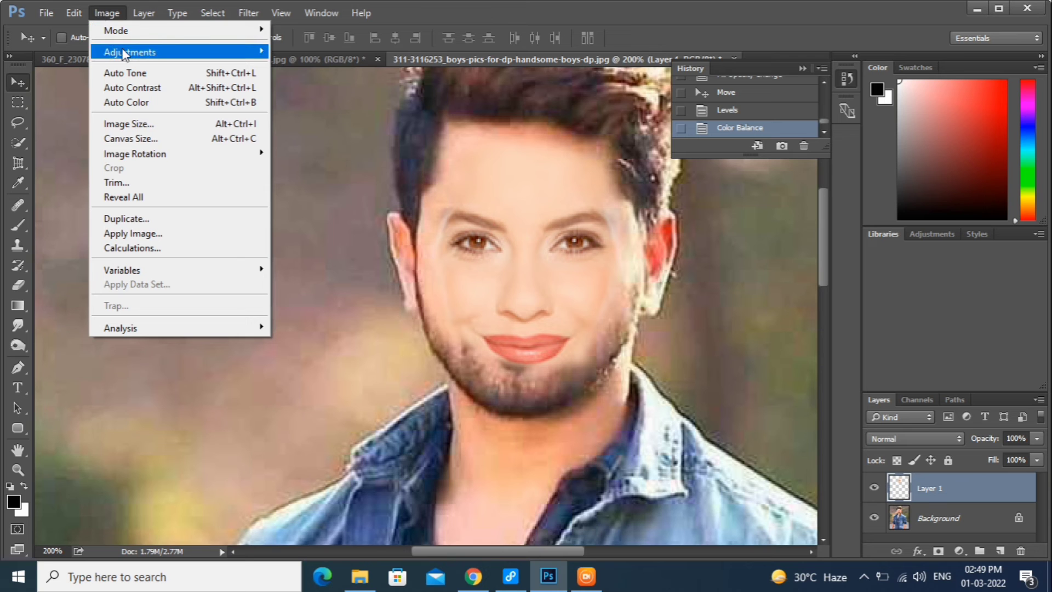
{"action": "mouse_move", "coordinate": [123, 48]}
{"action": "left_click", "coordinate": [307, 51]}
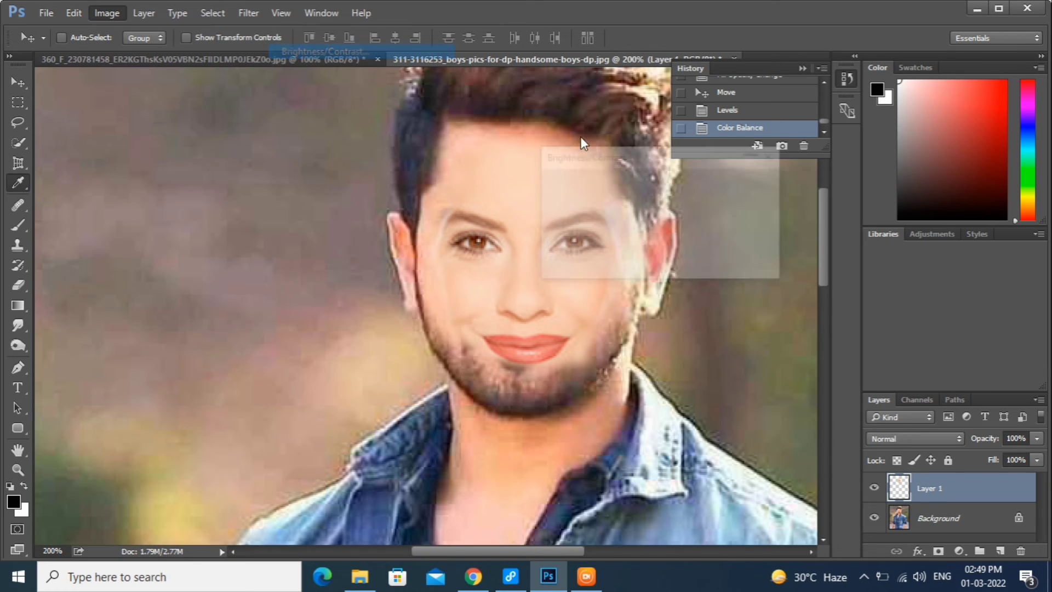
{"action": "left_click_drag", "start_coordinate": [710, 156], "coordinate": [850, 161]}
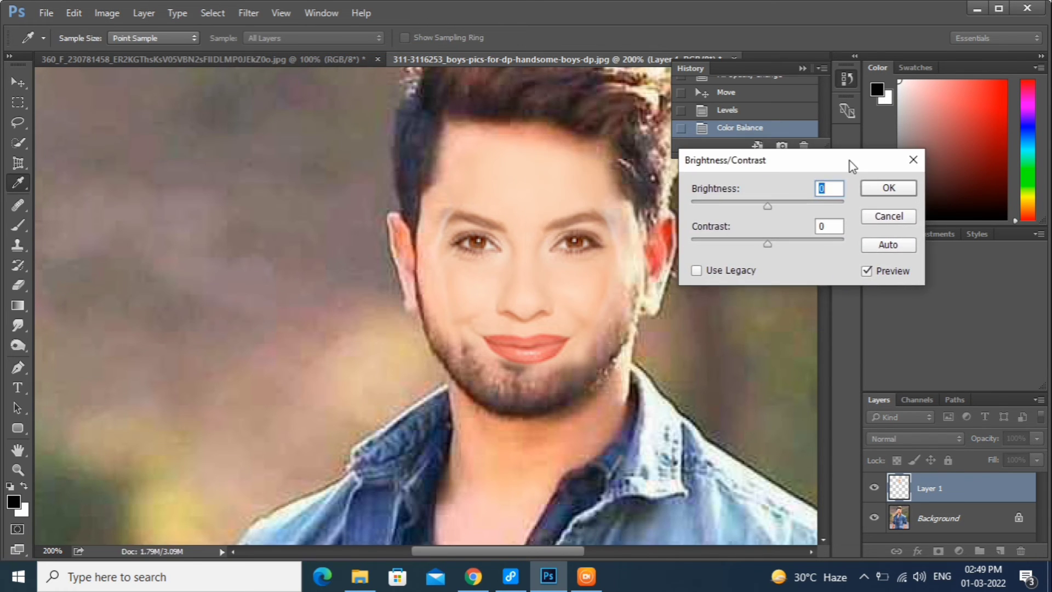
Try brightness levels between 19 and -16 on the face layer and return the brightness to 0
{"action": "key", "text": "Up"}
{"action": "key", "text": "Up"}
{"action": "key", "text": "Up"}
{"action": "key", "text": "Up"}
{"action": "key", "text": "Up"}
{"action": "key", "text": "Up"}
{"action": "key", "text": "Up"}
{"action": "key", "text": "Up"}
{"action": "key", "text": "Up"}
{"action": "key", "text": "Up"}
{"action": "key", "text": "Up"}
{"action": "key", "text": "Up"}
{"action": "key", "text": "Up"}
{"action": "key", "text": "Up"}
{"action": "key", "text": "Up"}
{"action": "key", "text": "Up"}
{"action": "key", "text": "Up"}
{"action": "key", "text": "Up"}
{"action": "key", "text": "Up"}
{"action": "key", "text": "Up"}
{"action": "key", "text": "Down"}
{"action": "key", "text": "Down"}
{"action": "key", "text": "Down"}
{"action": "key", "text": "Down"}
{"action": "key", "text": "Down"}
{"action": "key", "text": "Down"}
{"action": "key", "text": "Down"}
{"action": "key", "text": "Down"}
{"action": "key", "text": "Down"}
{"action": "key", "text": "Down"}
{"action": "key", "text": "Down"}
{"action": "key", "text": "Down"}
{"action": "key", "text": "Down"}
{"action": "key", "text": "Down"}
{"action": "key", "text": "Down"}
{"action": "key", "text": "Down"}
{"action": "key", "text": "Down"}
{"action": "key", "text": "Down"}
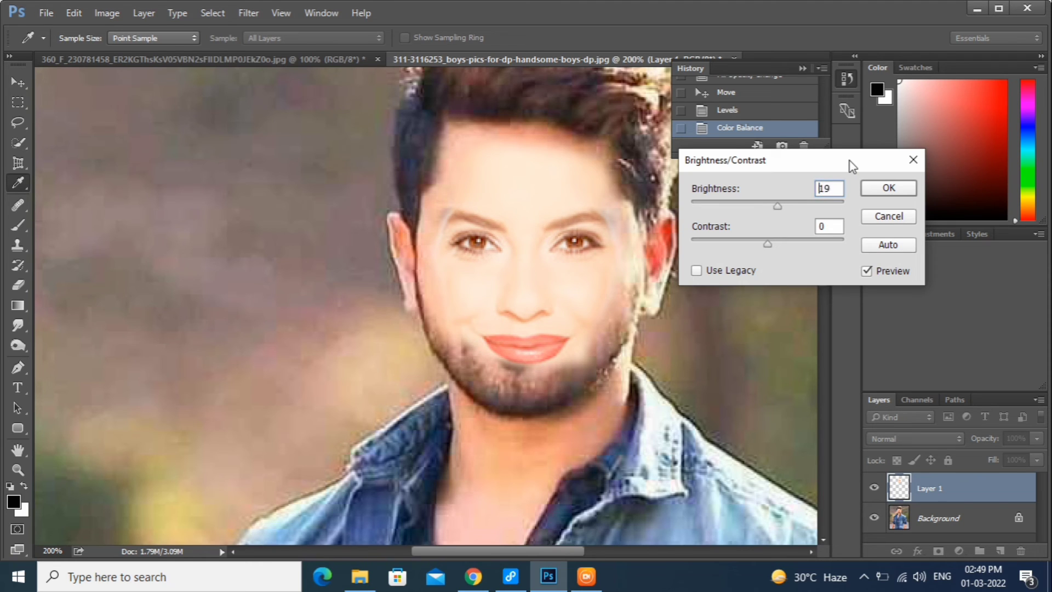
{"action": "key", "text": "Down"}
{"action": "key", "text": "Down"}
{"action": "key", "text": "Down"}
{"action": "key", "text": "Down"}
{"action": "key", "text": "Down"}
{"action": "key", "text": "Down"}
{"action": "key", "text": "Down"}
{"action": "key", "text": "Down"}
{"action": "key", "text": "Down"}
{"action": "key", "text": "Down"}
{"action": "key", "text": "Down"}
{"action": "key", "text": "Down"}
{"action": "key", "text": "Down"}
{"action": "key", "text": "Down"}
{"action": "key", "text": "Down"}
{"action": "key", "text": "Down"}
{"action": "key", "text": "Down"}
{"action": "key", "text": "Down"}
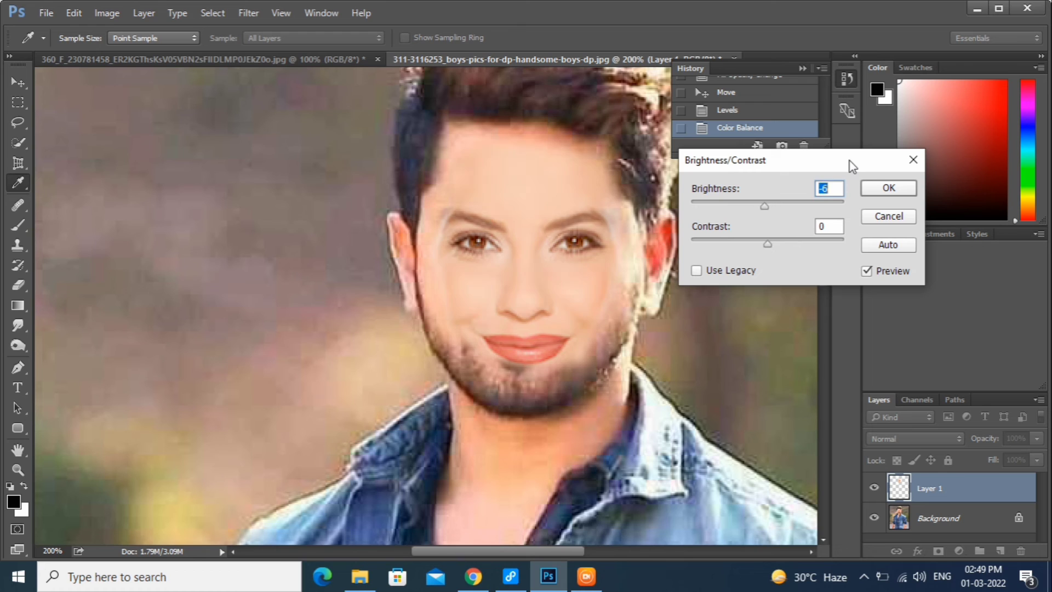
{"action": "key", "text": "Down"}
{"action": "key", "text": "Down"}
{"action": "key", "text": "Down"}
{"action": "key", "text": "Down"}
{"action": "key", "text": "Down"}
{"action": "key", "text": "Down"}
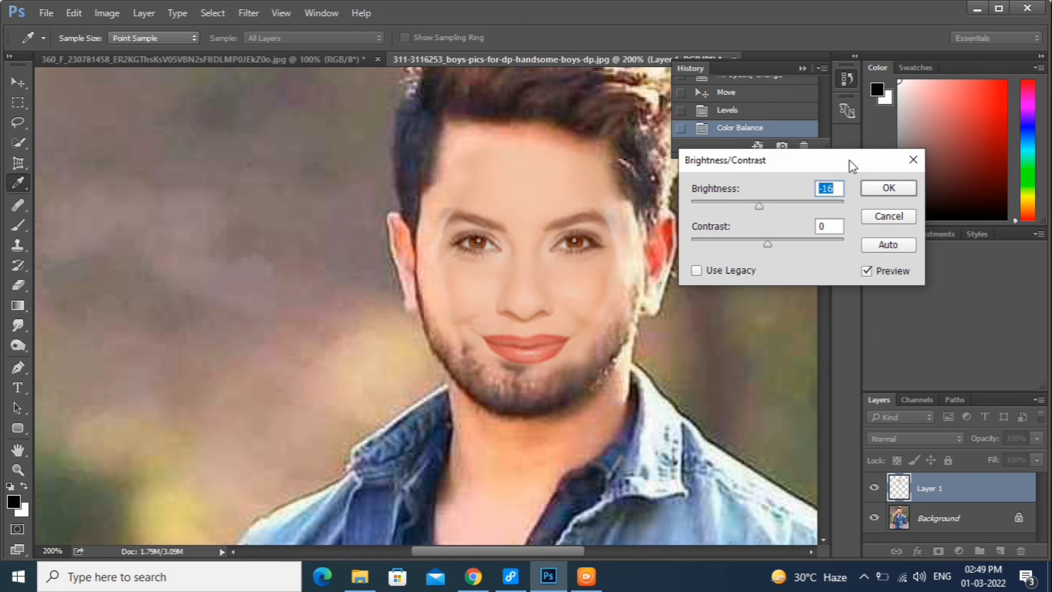
{"action": "key", "text": "Up"}
{"action": "key", "text": "Up"}
{"action": "key", "text": "Up"}
{"action": "key", "text": "Up"}
{"action": "key", "text": "Up"}
{"action": "key", "text": "Up"}
{"action": "key", "text": "Up"}
{"action": "key", "text": "Up"}
{"action": "key", "text": "Up"}
{"action": "key", "text": "Up"}
{"action": "key", "text": "Up"}
{"action": "key", "text": "Up"}
{"action": "key", "text": "Up"}
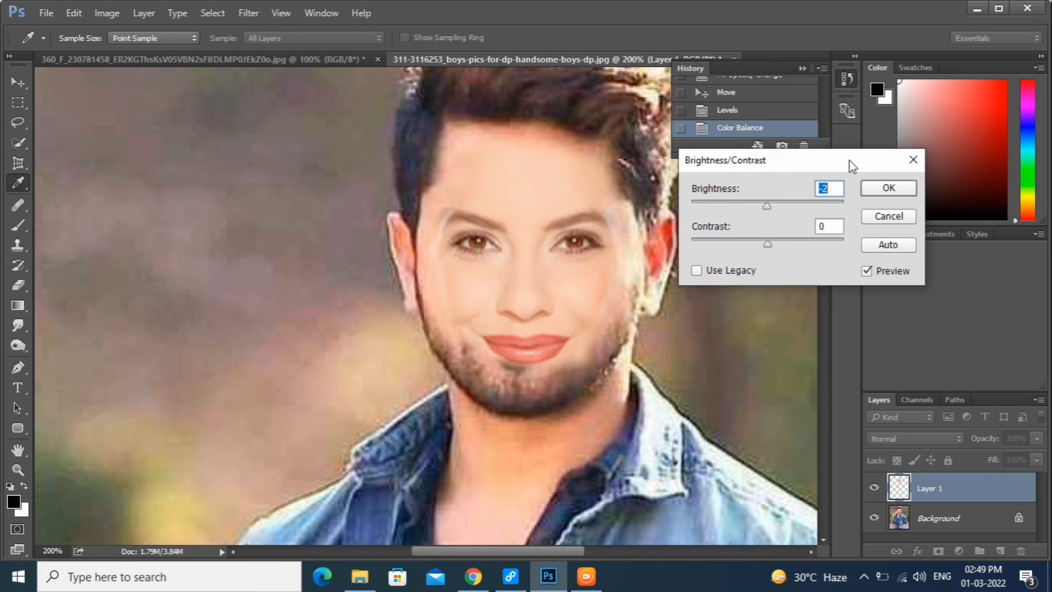
Set the face layer's contrast to 14 and apply the Brightness/Contrast adjustment
{"action": "key", "text": "Tab"}
{"action": "key", "text": "Up"}
{"action": "key", "text": "Up"}
{"action": "key", "text": "Up"}
{"action": "key", "text": "Up"}
{"action": "key", "text": "Up"}
{"action": "key", "text": "Up"}
{"action": "key", "text": "Up"}
{"action": "key", "text": "Up"}
{"action": "key", "text": "Up"}
{"action": "key", "text": "Up"}
{"action": "key", "text": "Up"}
{"action": "key", "text": "Up"}
{"action": "key", "text": "Up"}
{"action": "key", "text": "Up"}
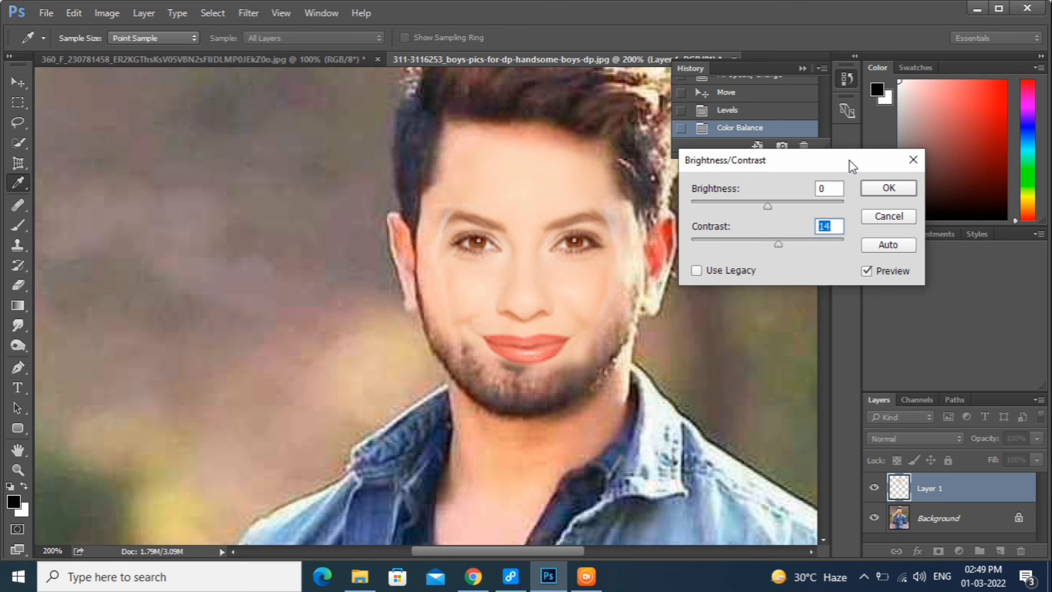
{"action": "left_click", "coordinate": [882, 189]}
{"action": "key", "text": "v"}
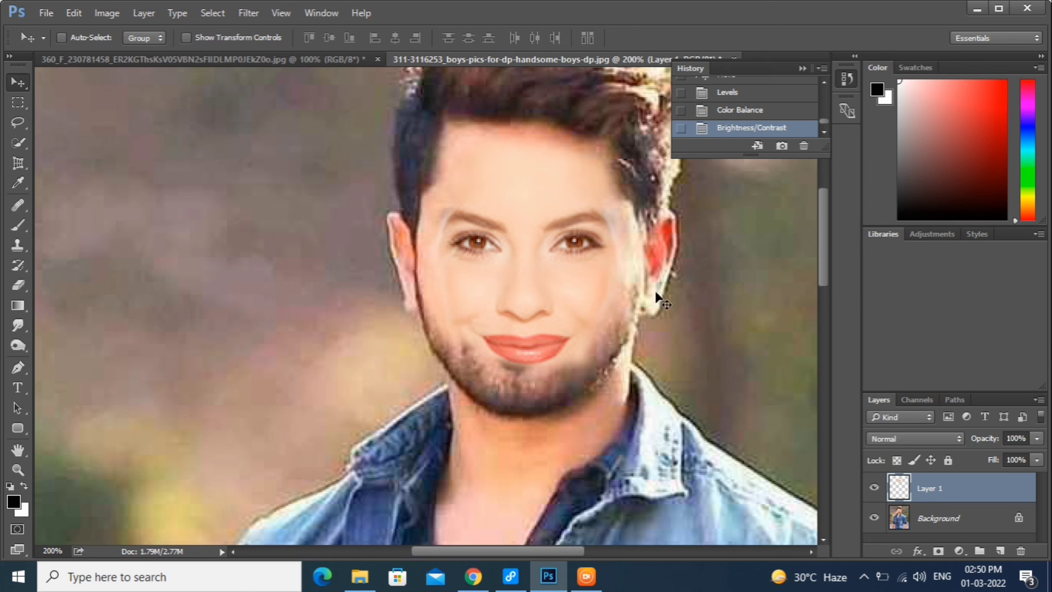
Erase the leftover pale edges of the face layer beside the outer eyebrow ends and along the cheek with a size 10 eraser
{"action": "left_click", "coordinate": [18, 290]}
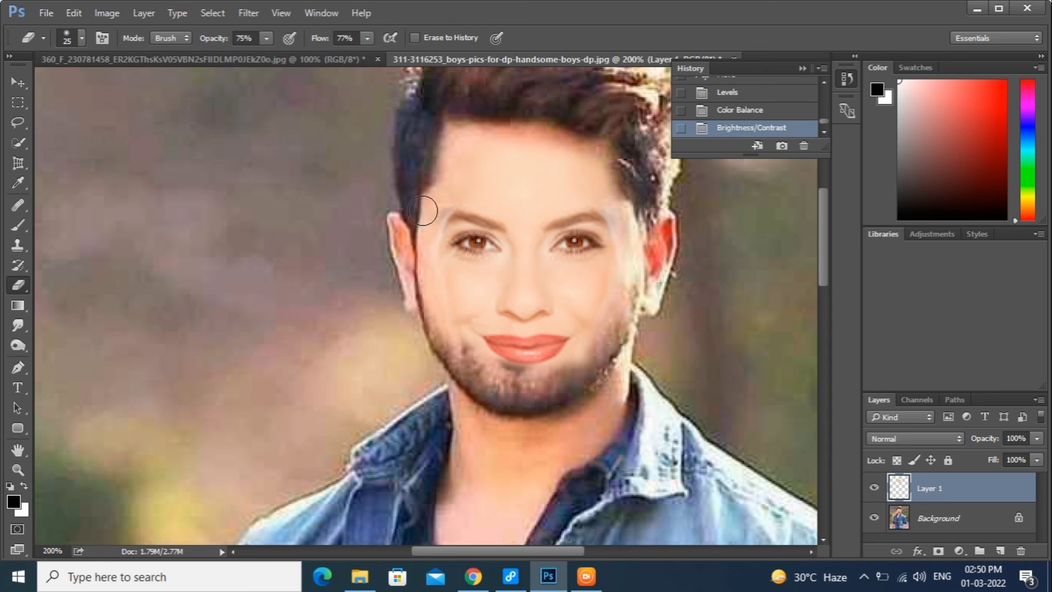
{"action": "key", "text": "bracketleft"}
{"action": "key", "text": "bracketleft"}
{"action": "left_click_drag", "start_coordinate": [610, 211], "coordinate": [620, 223]}
{"action": "left_click_drag", "start_coordinate": [612, 213], "coordinate": [619, 246]}
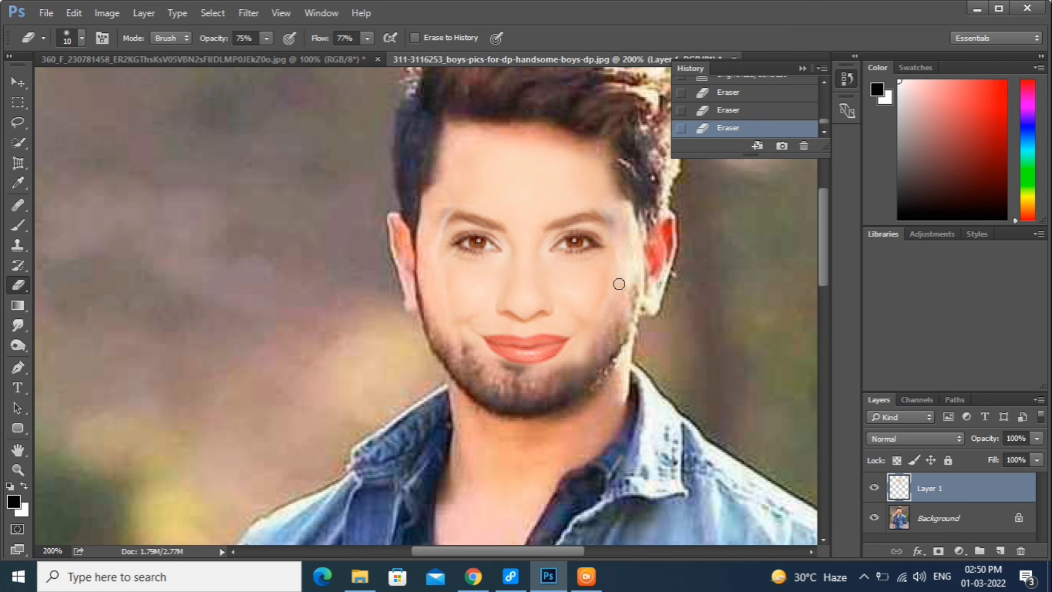
{"action": "left_click_drag", "start_coordinate": [603, 319], "coordinate": [605, 319]}
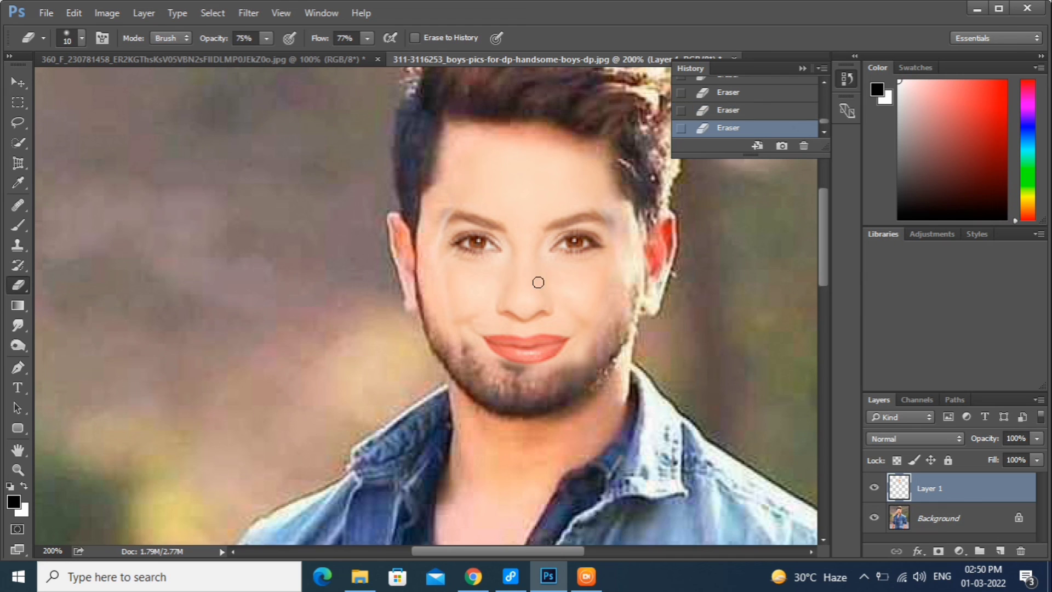
{"action": "left_click", "coordinate": [438, 221]}
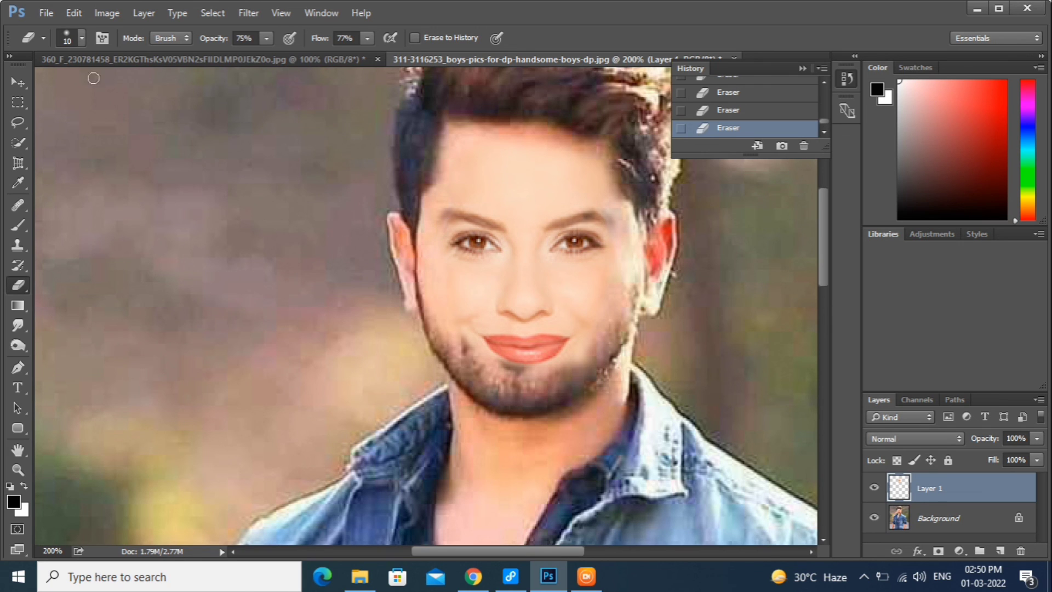
Examine how the blended face fits in the whole photo at 50% zoom
{"action": "left_click", "coordinate": [18, 82]}
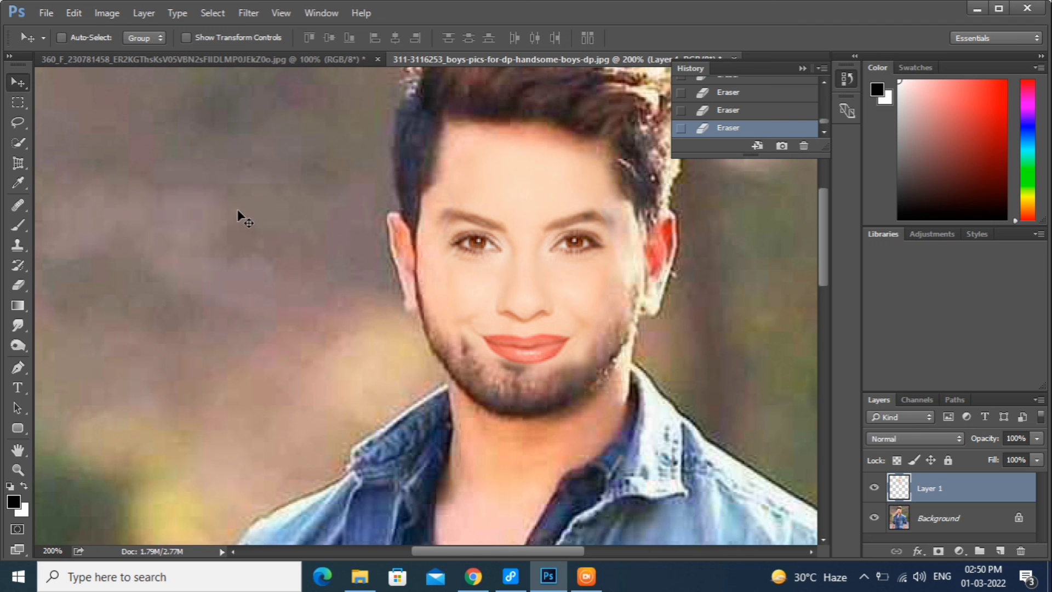
{"action": "key", "text": "ctrl+minus"}
{"action": "key", "text": "ctrl+minus"}
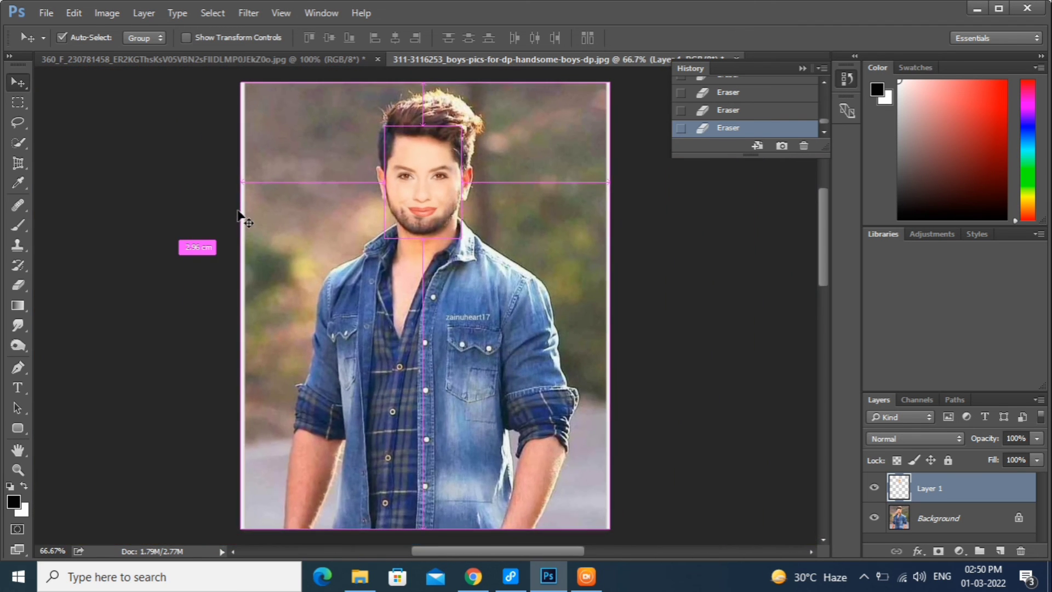
{"action": "key", "text": "ctrl+minus"}
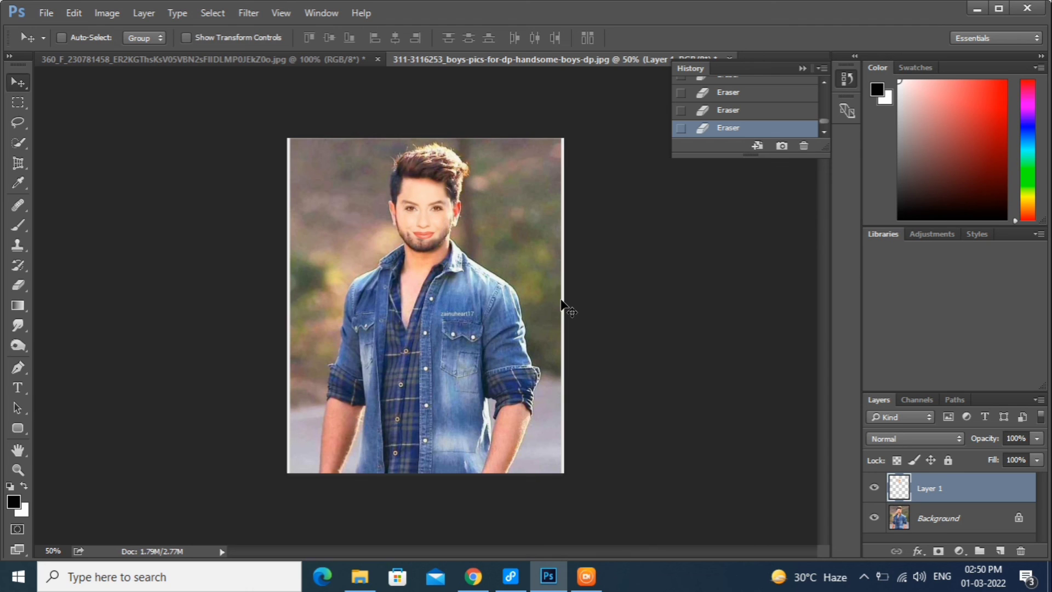
{"action": "key", "text": "ctrl"}
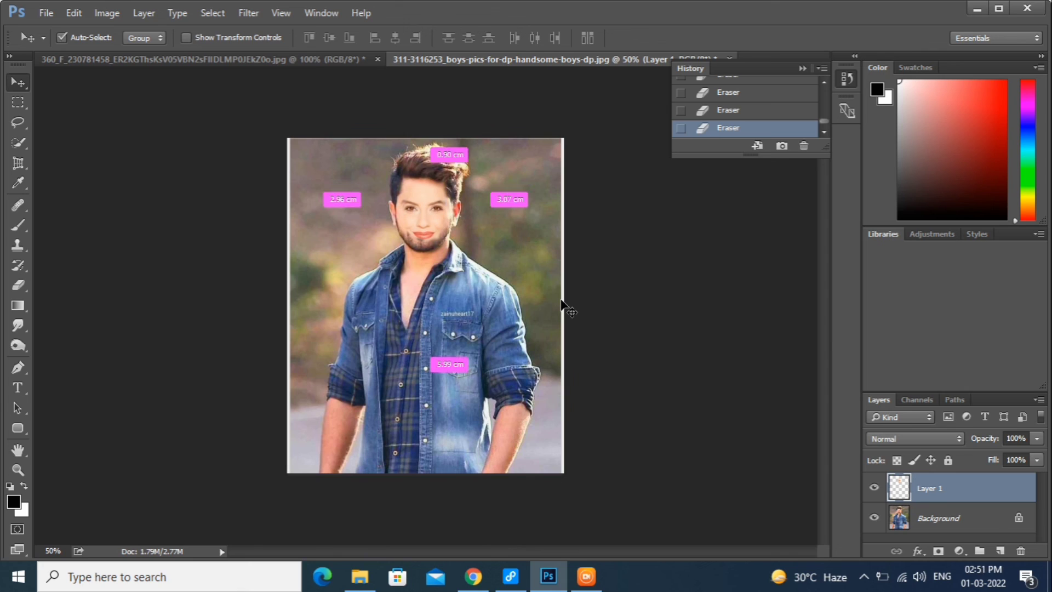